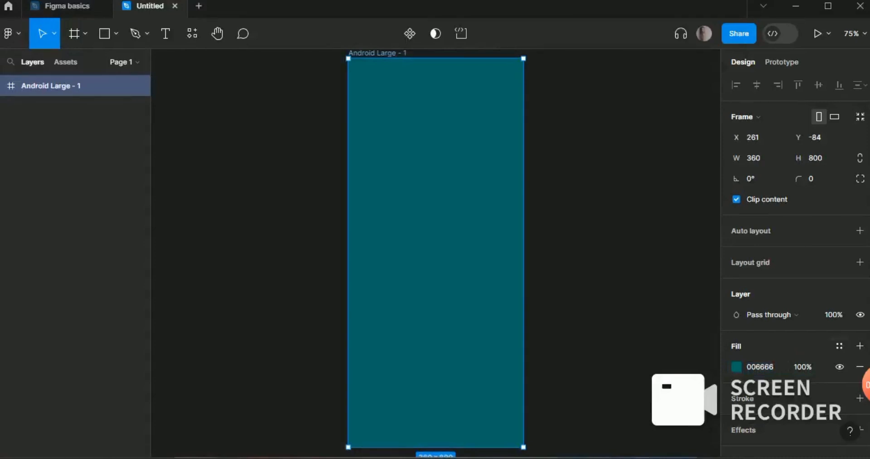
Change the Android Large - 1 frame's fill from solid to a linear gradient
click(839, 346)
click(707, 329)
click(748, 368)
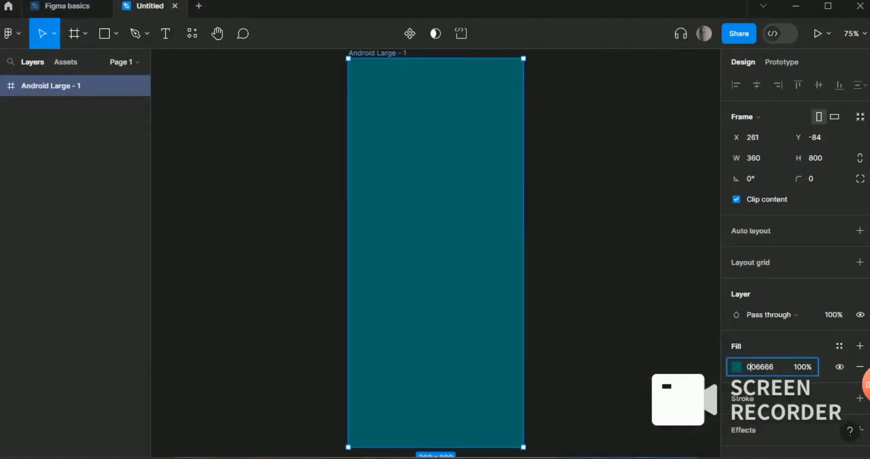
click(747, 367)
click(737, 367)
click(737, 367)
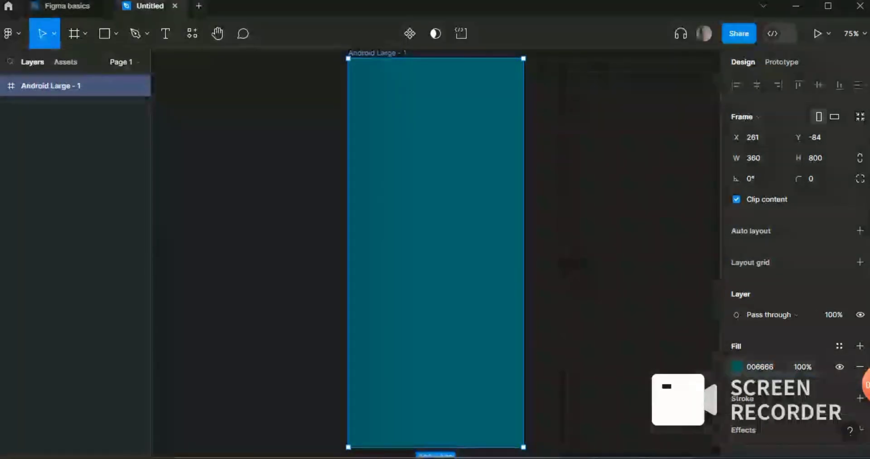
click(737, 367)
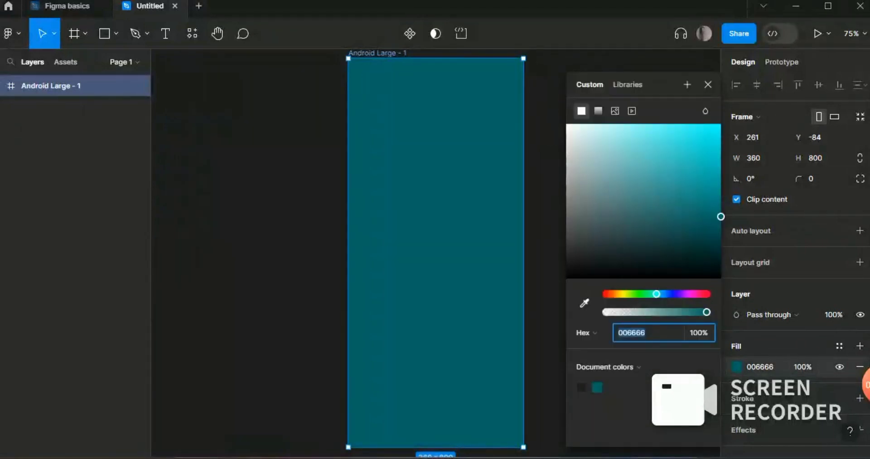
click(598, 111)
Add a gradient stop slightly past the middle of the linear fill and set its opacity to 42%
click(698, 157)
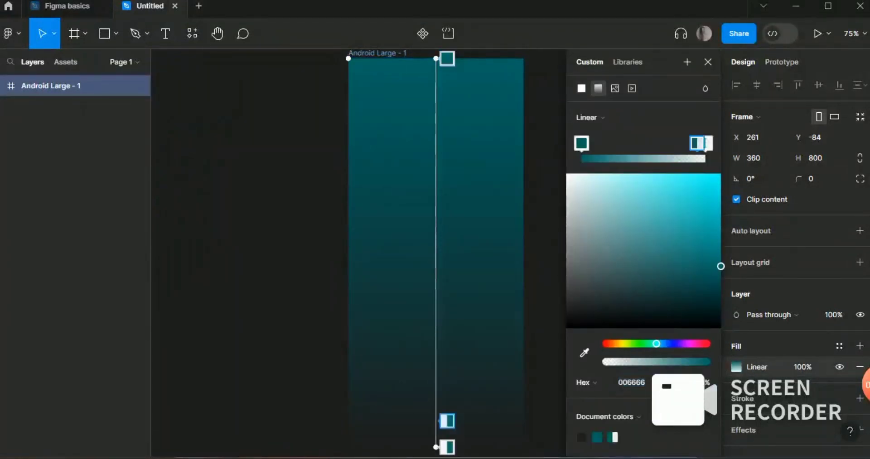
drag(697, 144, 648, 144)
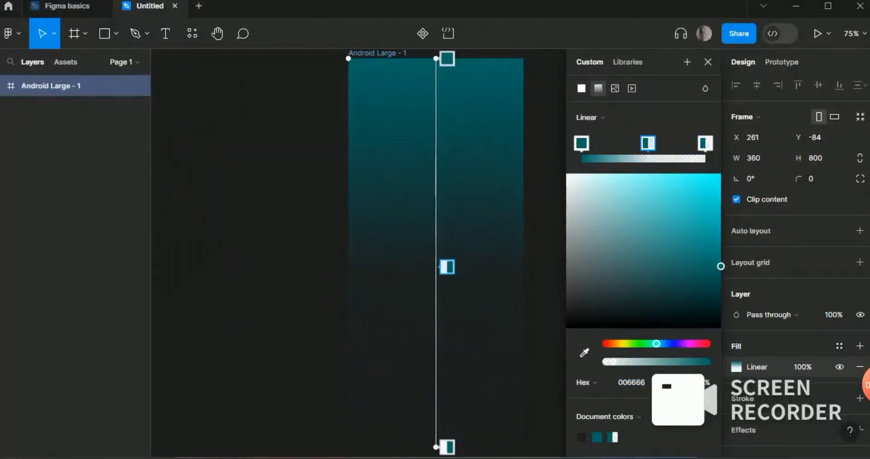
click(700, 383)
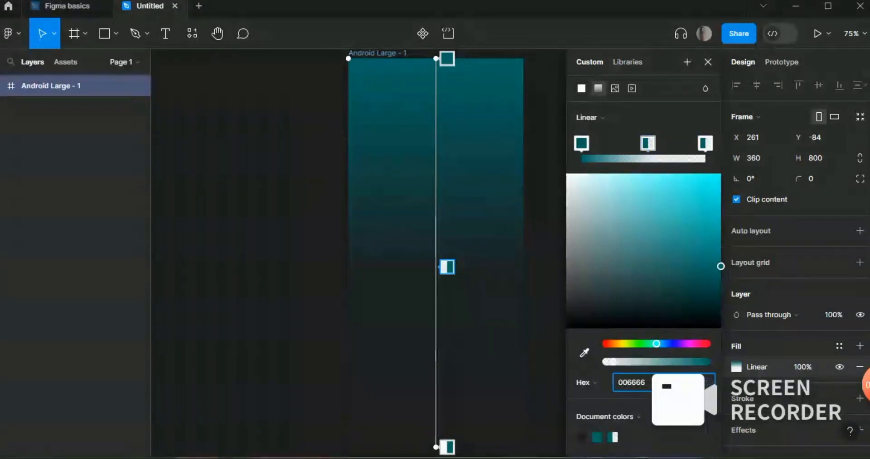
text(42)
key(Return)
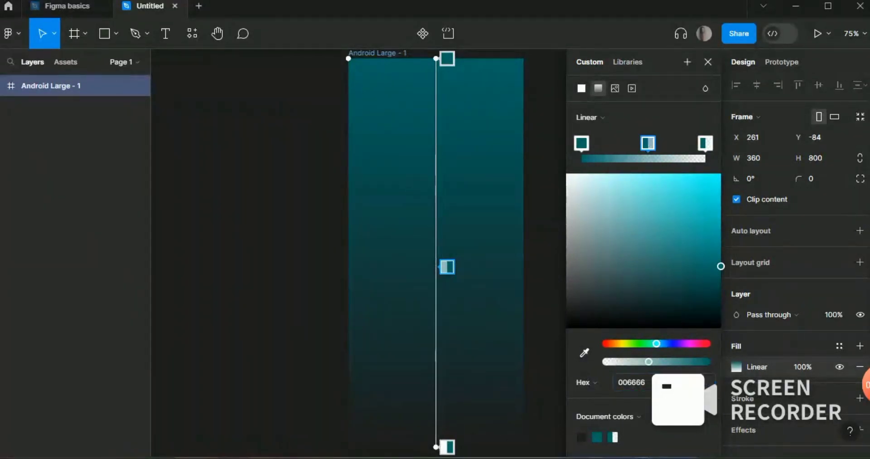
Set the opacity of the gradient's end stop to 100%
click(705, 144)
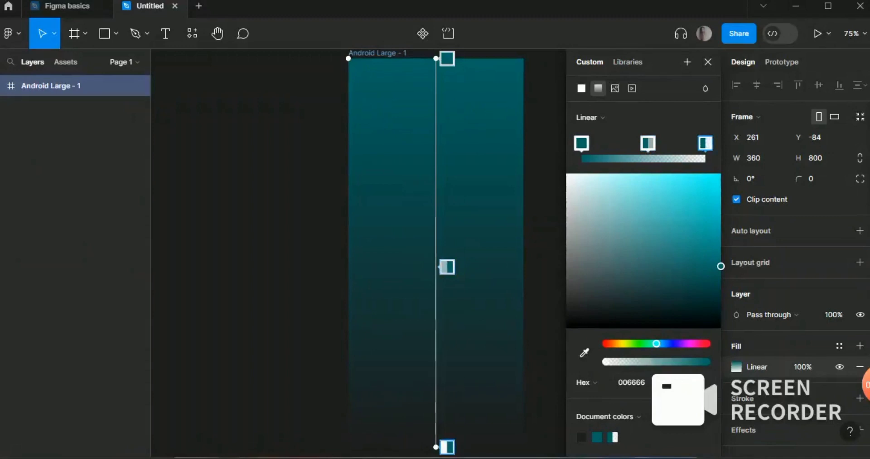
click(700, 383)
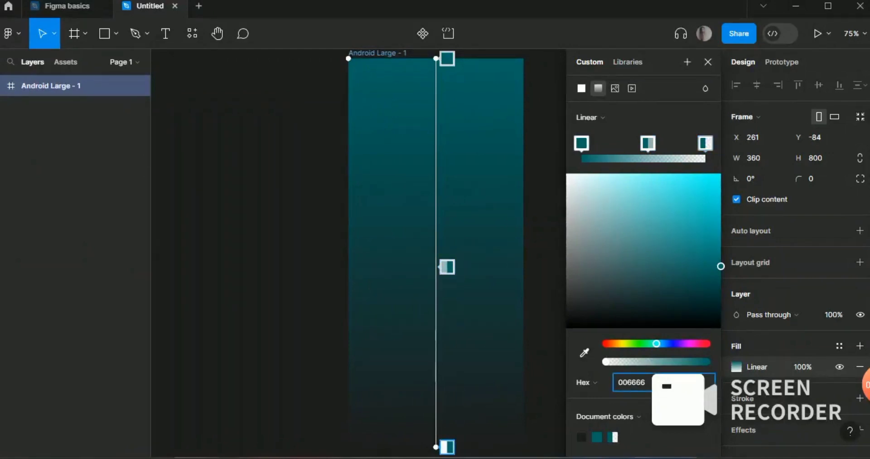
text(100)
key(Return)
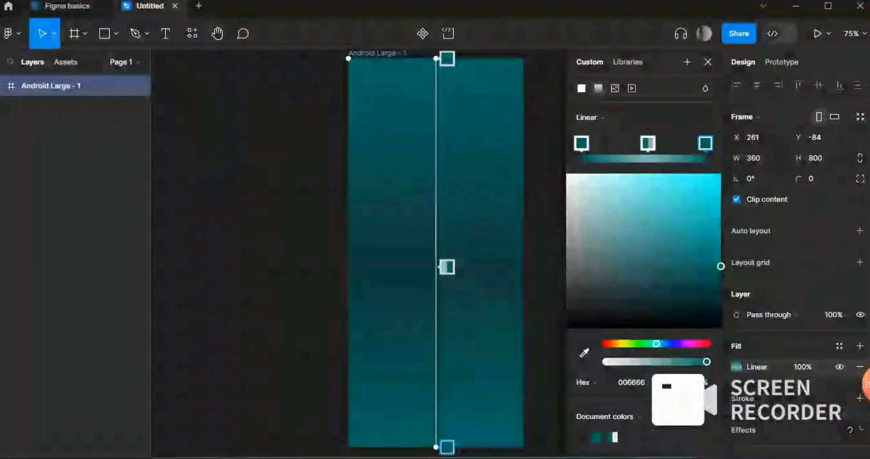
Raise the middle gradient stop's opacity and recolour it to the pale grey-teal 81AAAA
click(648, 143)
drag(648, 362, 678, 362)
click(615, 224)
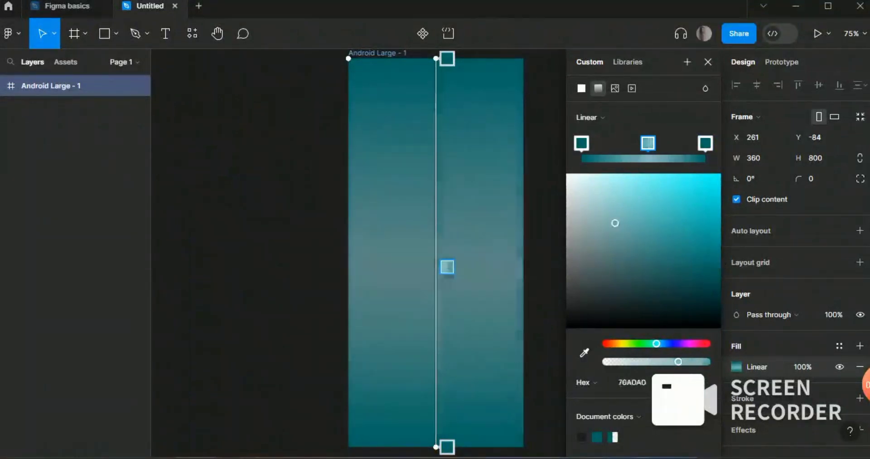
mouse_move(615, 224)
mouse_down()
mouse_move(594, 211)
mouse_move(612, 227)
mouse_move(603, 225)
mouse_up()
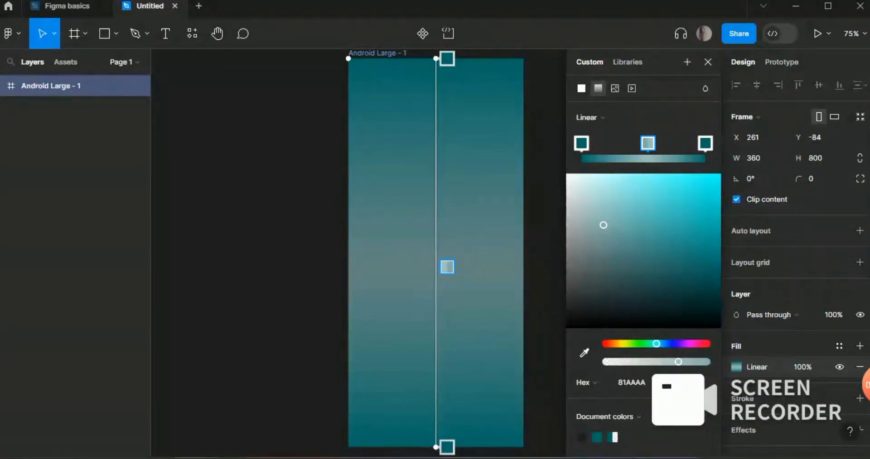
Try a darker teal, 053E3E, for the gradient's first stop
click(447, 59)
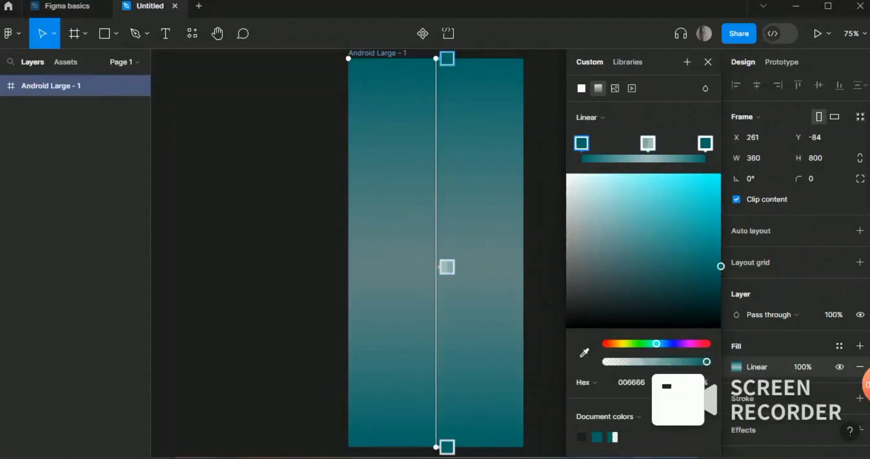
drag(721, 266, 707, 291)
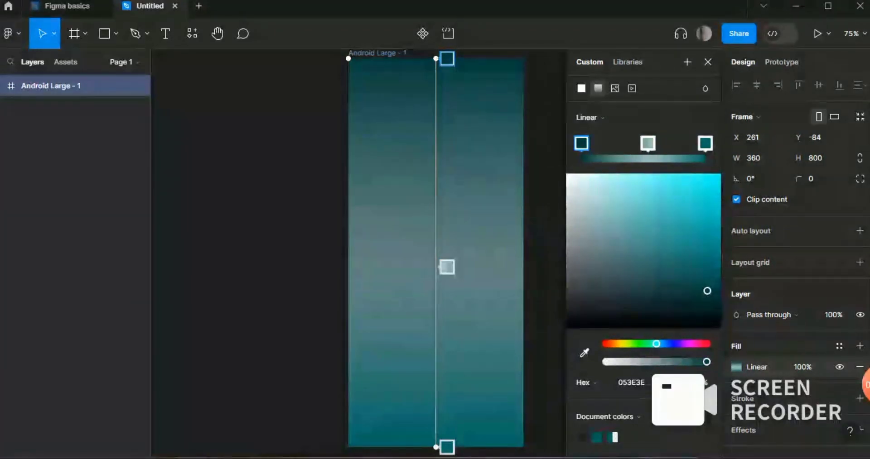
click(631, 383)
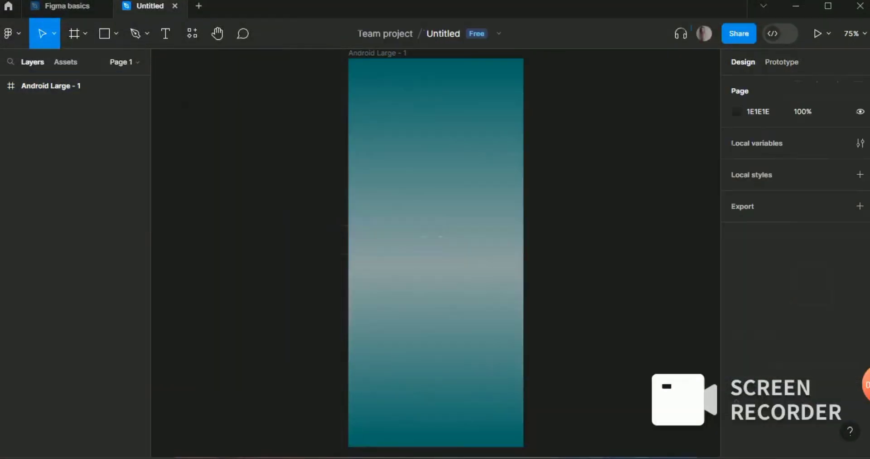
Paste the copied Status Bar and align it with the top edge of the Android Large - 1 frame
key(ctrl+v)
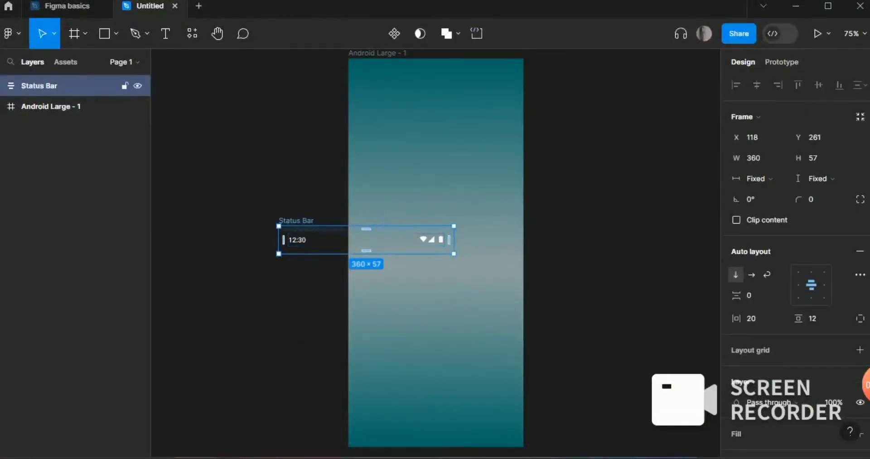
drag(366, 240, 436, 72)
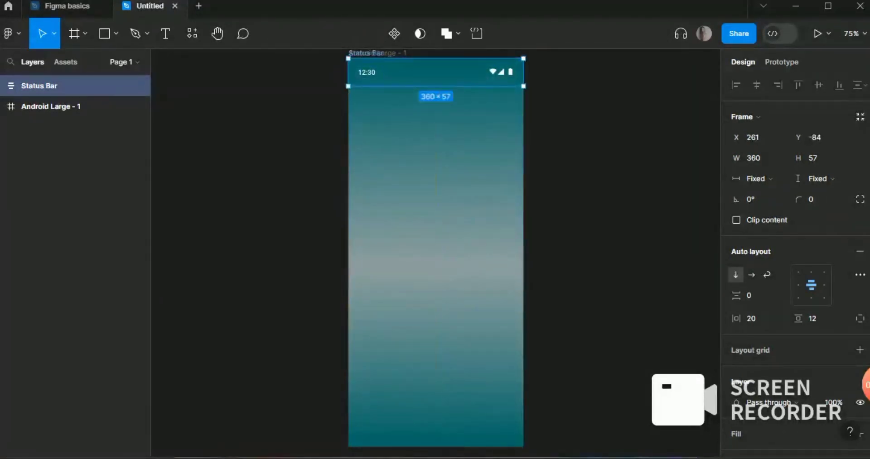
click(584, 136)
Clear the custom name of the Status Bar layer
scroll(435, 254, up, 1)
double_click(367, 71)
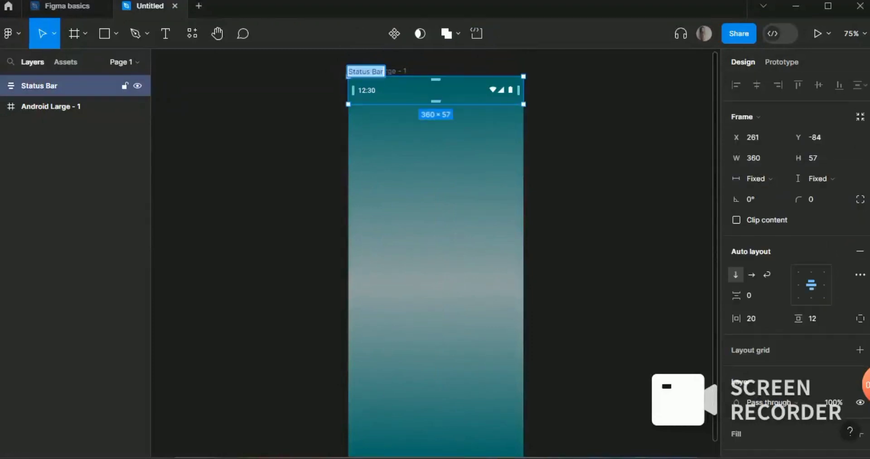
key(BackSpace)
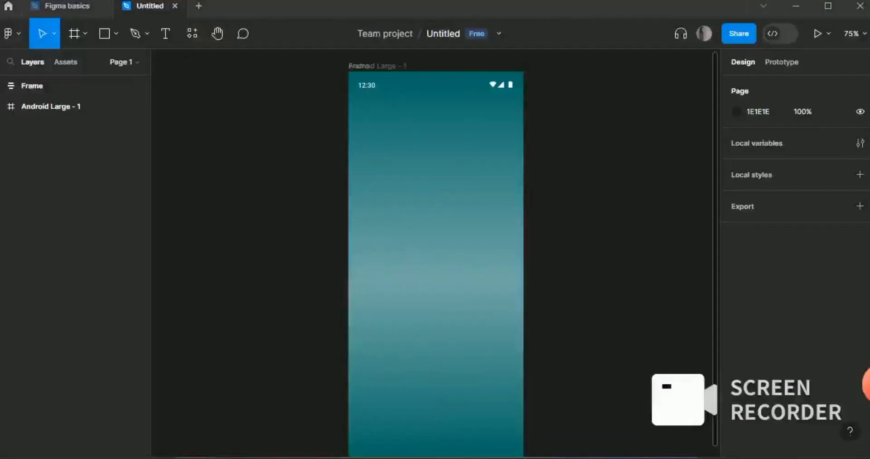
Switch to the browser and copy the black eBook logo with the open book from the Google image results
key(alt+Tab)
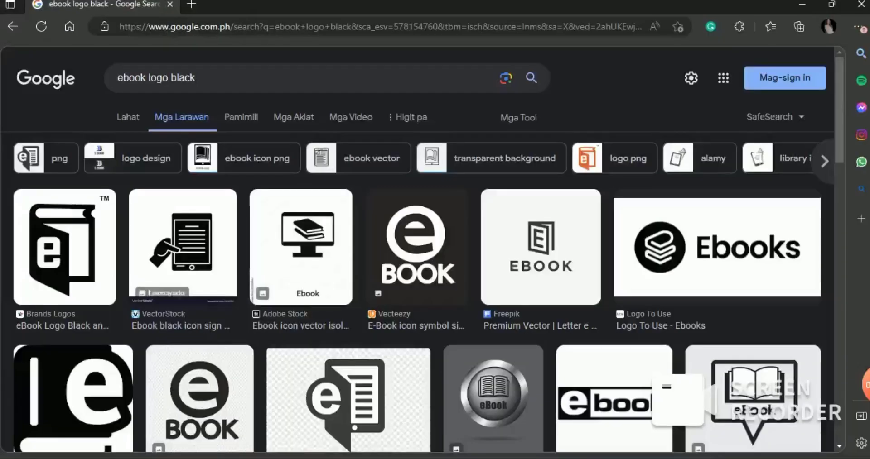
right_click(83, 247)
click(134, 268)
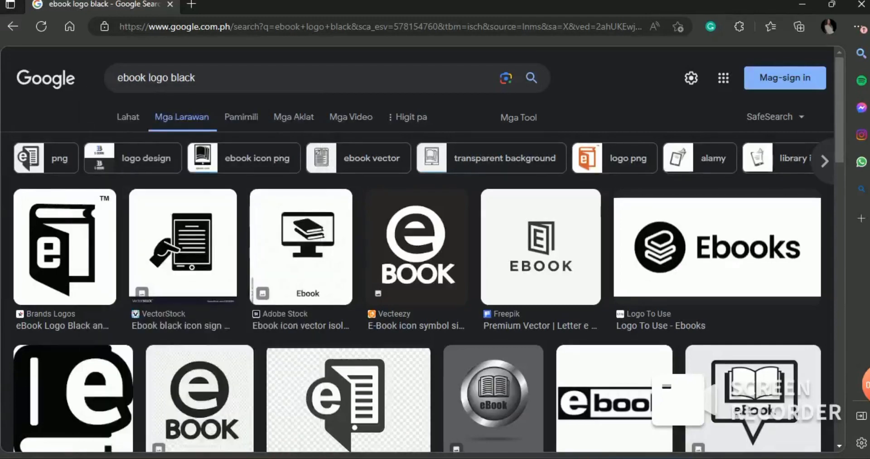
Switch back to Figma, paste the logo into the Android Large - 1 frame and centre it horizontally around mid-height
key(alt+Tab)
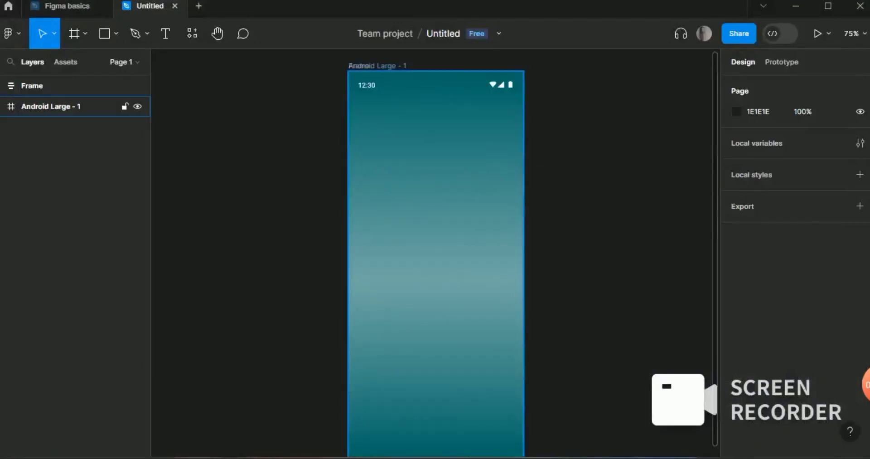
right_click(407, 82)
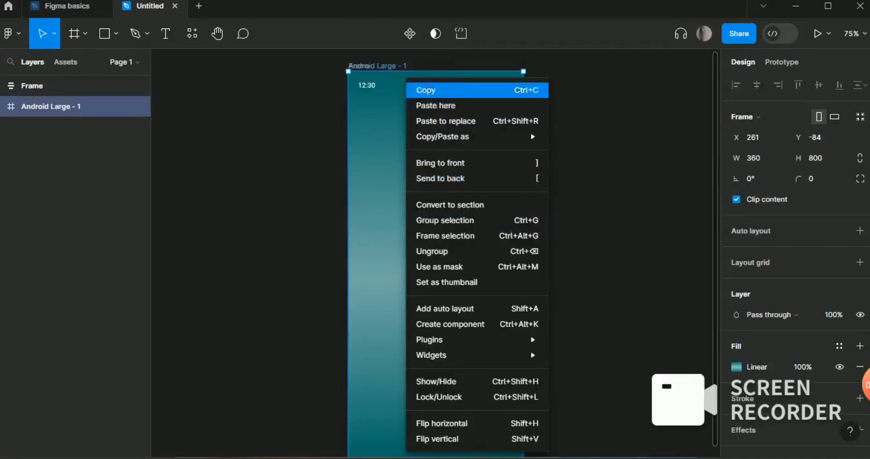
key(Escape)
key(ctrl+v)
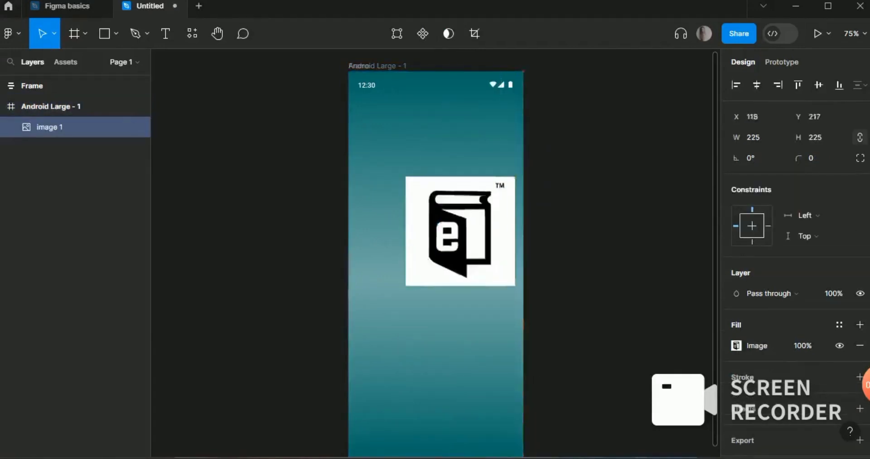
drag(460, 232, 435, 258)
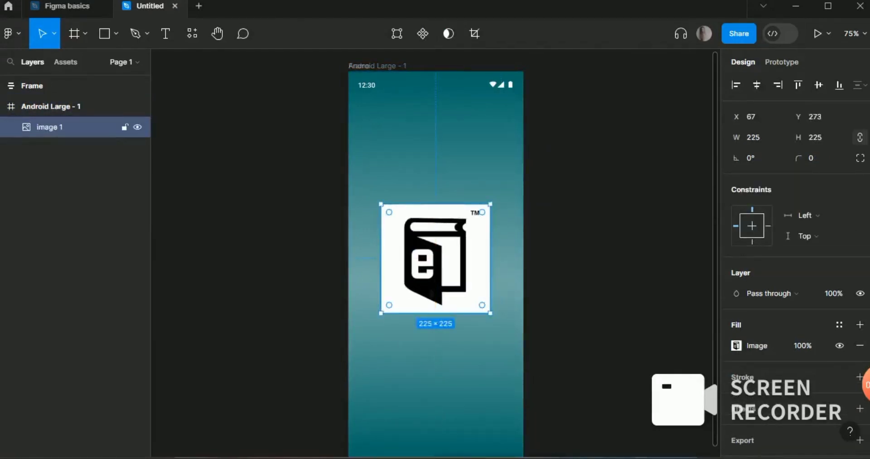
Try sending the logo image to the back of its frame
right_click(429, 263)
click(463, 194)
right_click(436, 258)
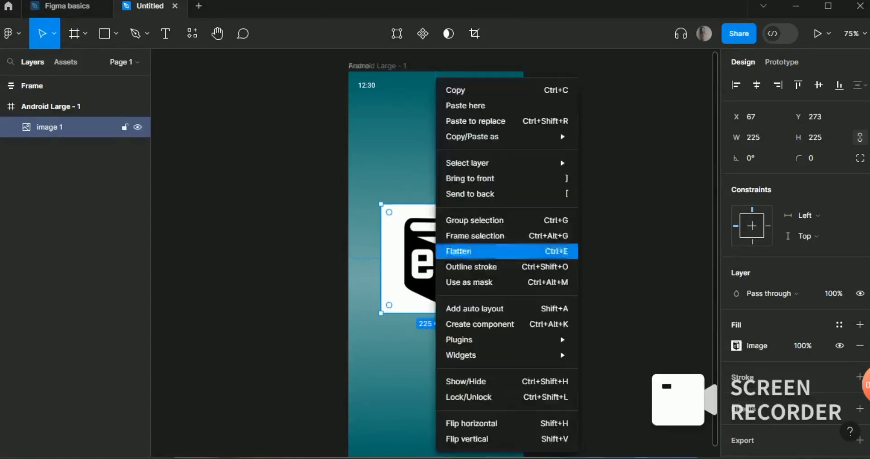
click(463, 194)
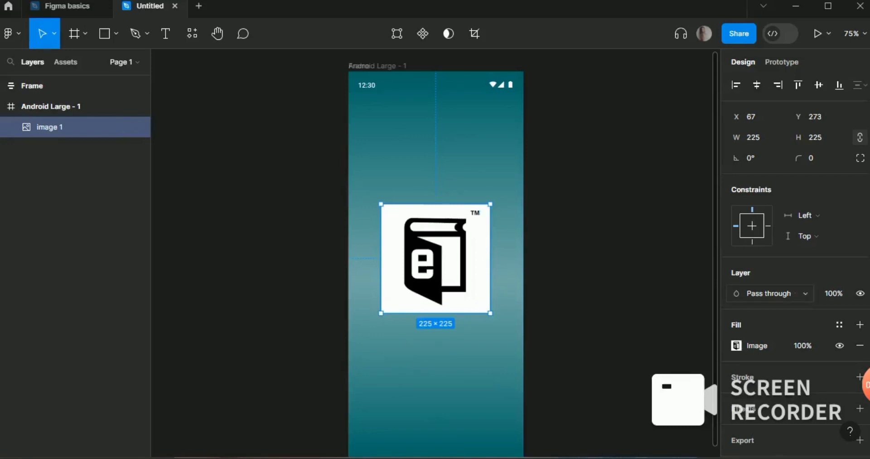
click(770, 294)
key(Escape)
Crop the logo image to 166 × 183, trimming the TM mark and the surplus white margins
click(736, 346)
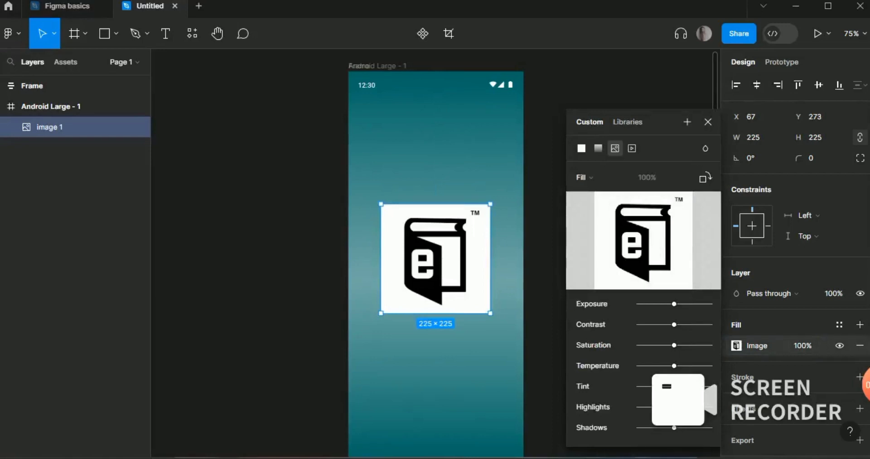
click(600, 177)
click(589, 207)
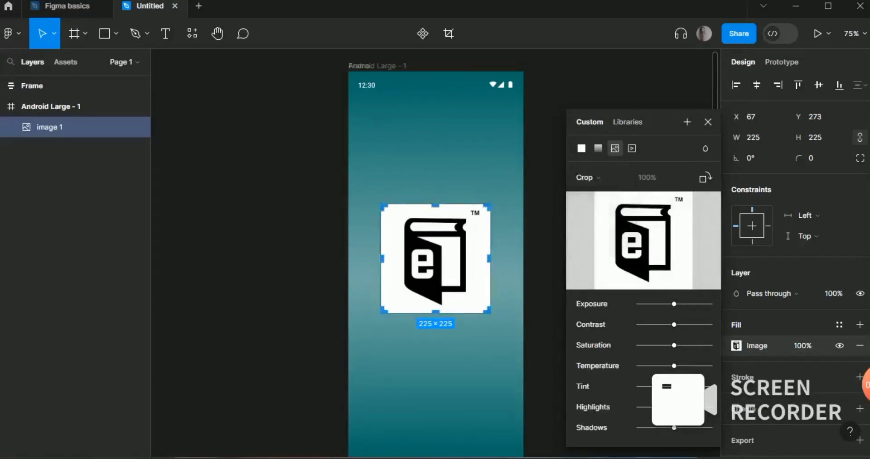
drag(436, 205, 435, 217)
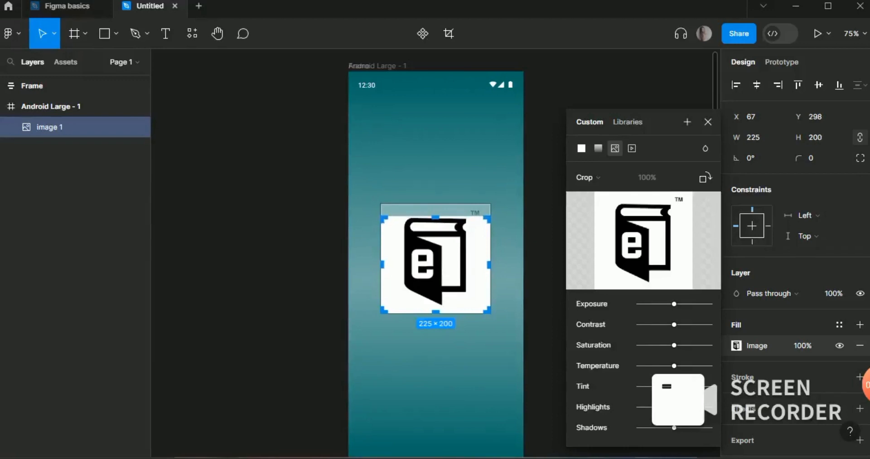
drag(383, 312, 396, 303)
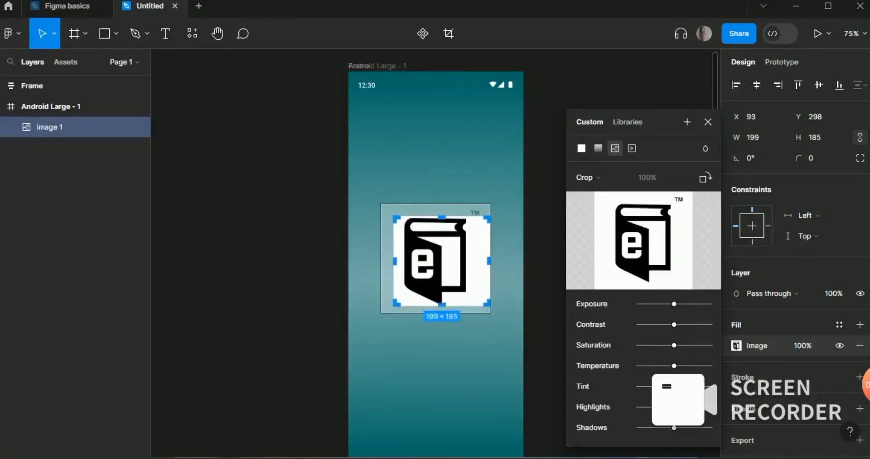
drag(487, 302, 473, 303)
key(Return)
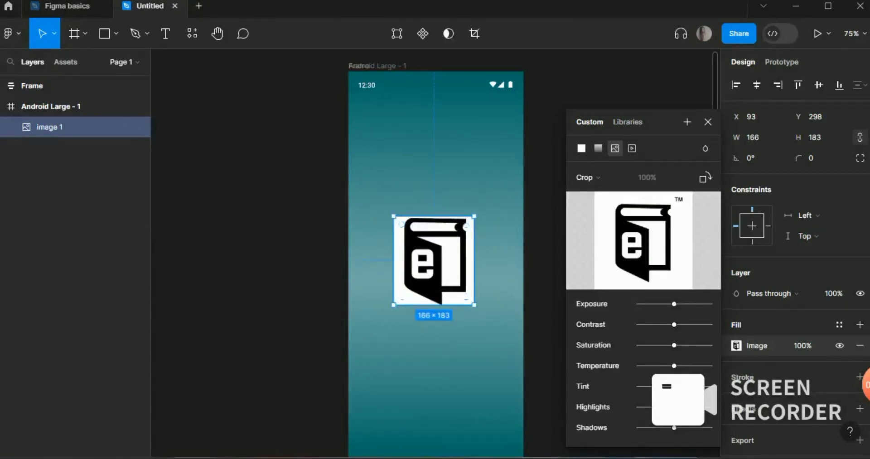
Try changing the cropped logo's stacking order with Send to back and Bring to front
right_click(441, 251)
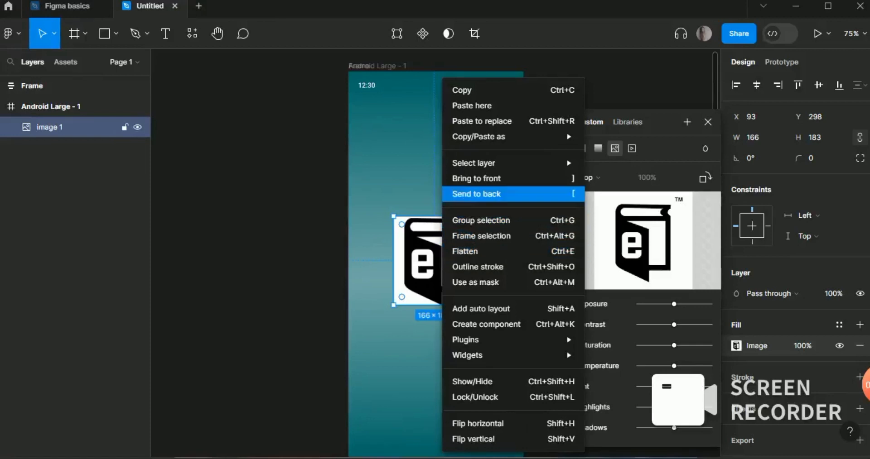
click(476, 194)
right_click(434, 267)
click(469, 178)
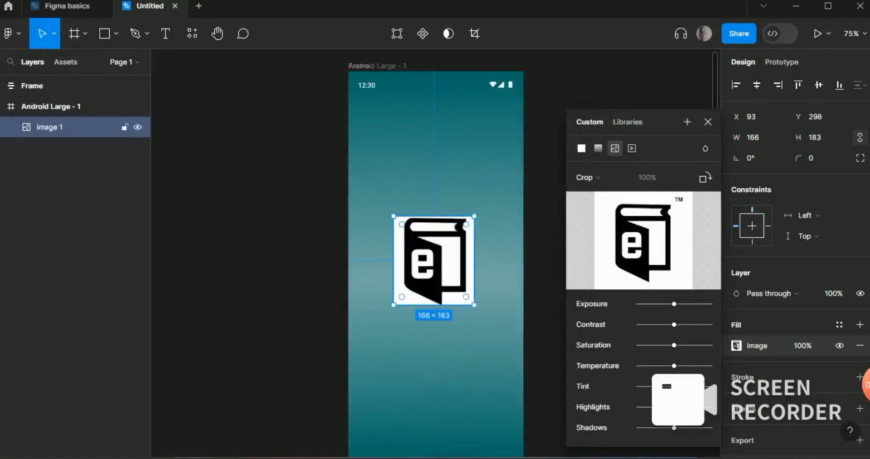
right_click(441, 252)
click(471, 194)
click(543, 226)
click(435, 260)
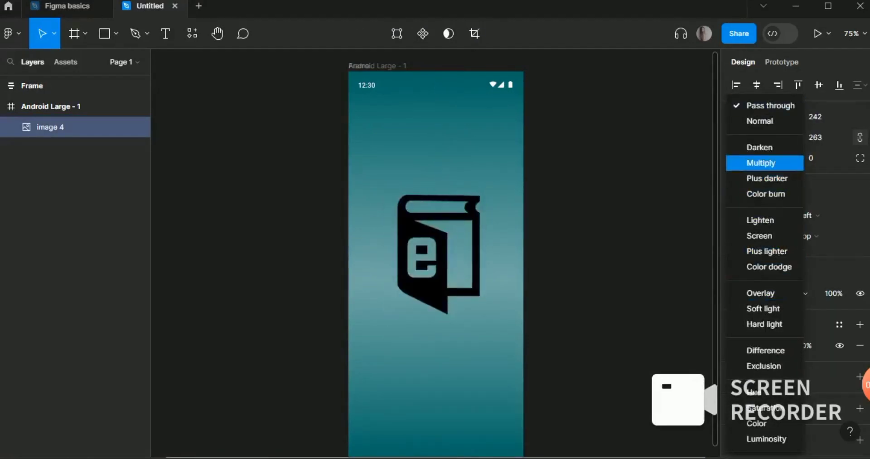
Set the logo image's blend mode to Darken, enlarge it to about 224 × 282 and reposition it near the middle of its frame
click(759, 148)
drag(436, 254, 429, 267)
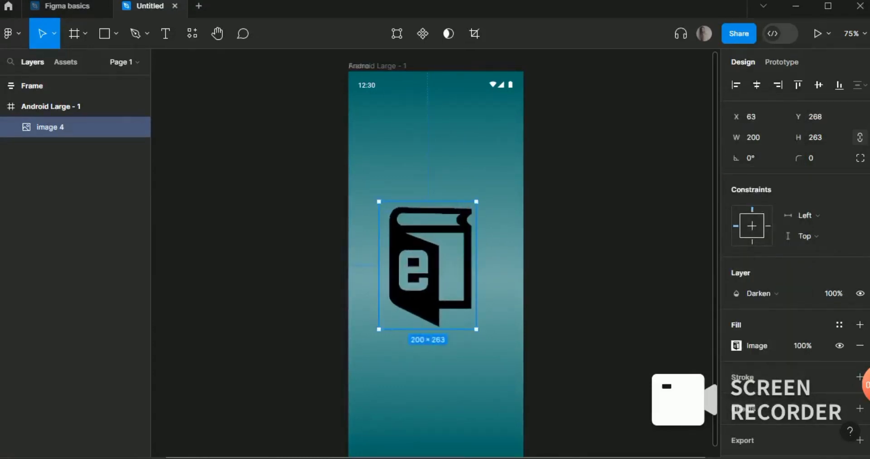
mouse_move(476, 330)
mouse_down()
mouse_move(493, 347)
mouse_move(488, 339)
mouse_up()
drag(433, 271, 435, 245)
key(Escape)
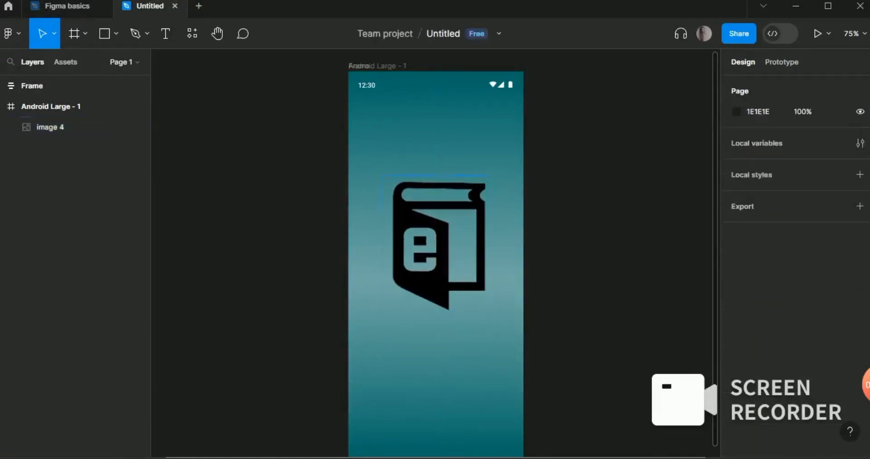
Add a text box about 360 × 192 beneath the logo reading "Welcome to the world of Stories", with a line break before "Stories"
key(t)
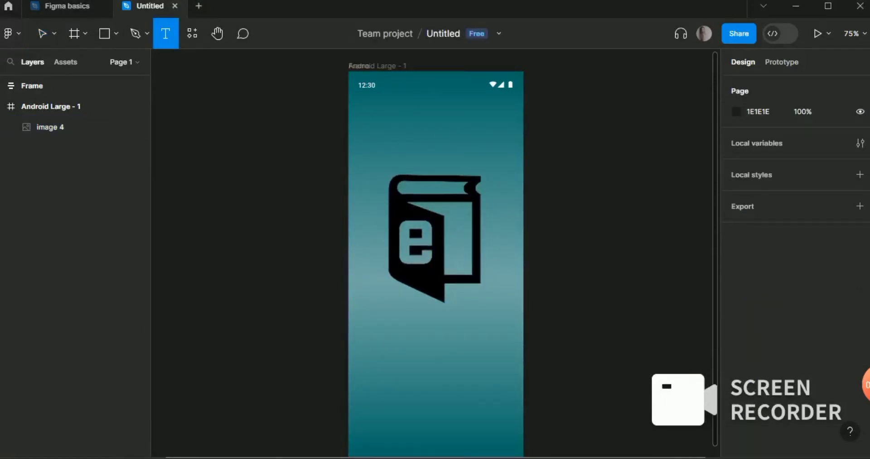
drag(348, 322, 524, 416)
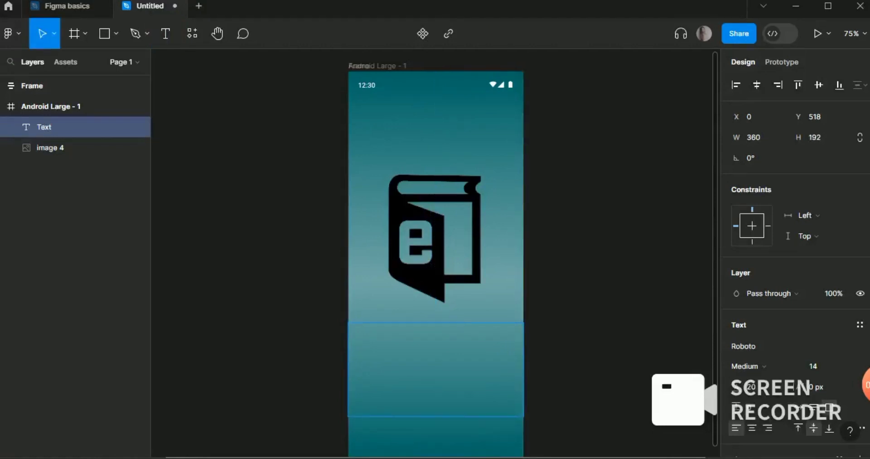
text(Welcome to the w)
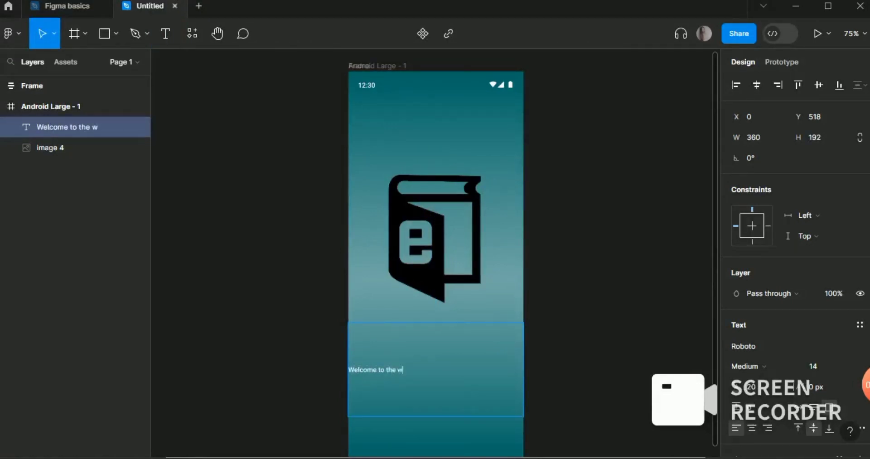
text(orld of Stories)
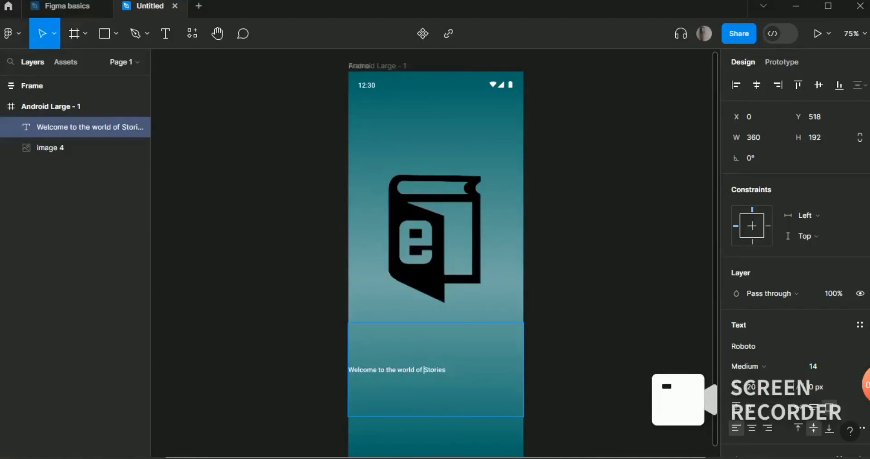
key(Return)
Colour the word "Stories" in the heading black (000000) and set its font size to 20
key(ctrl+a)
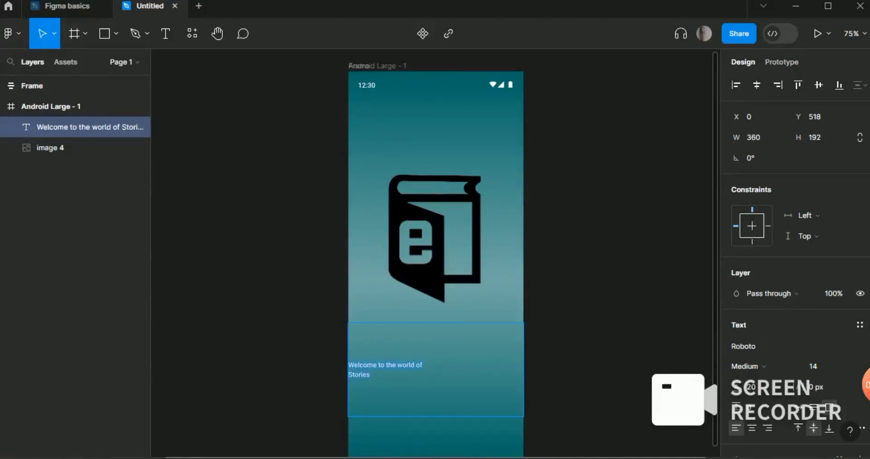
scroll(795, 254, down, 3)
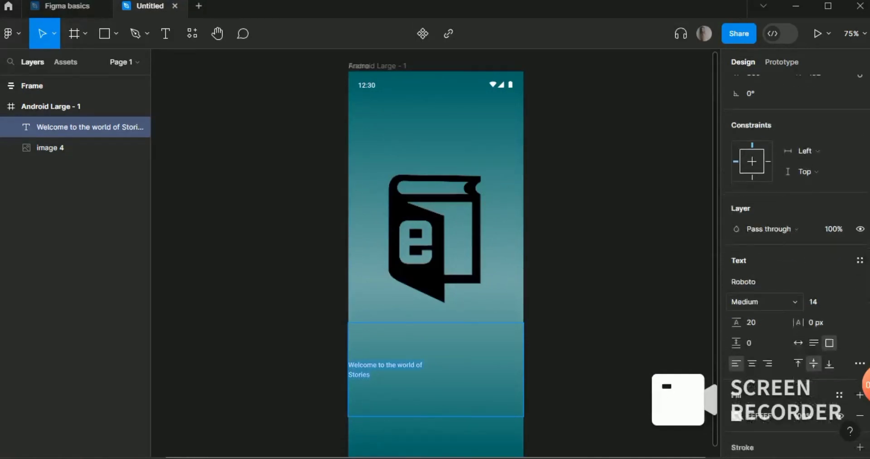
click(736, 352)
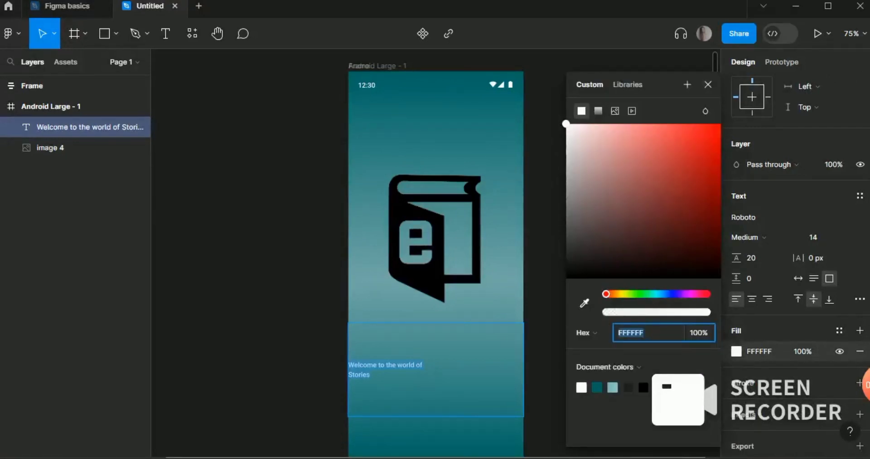
key(Return)
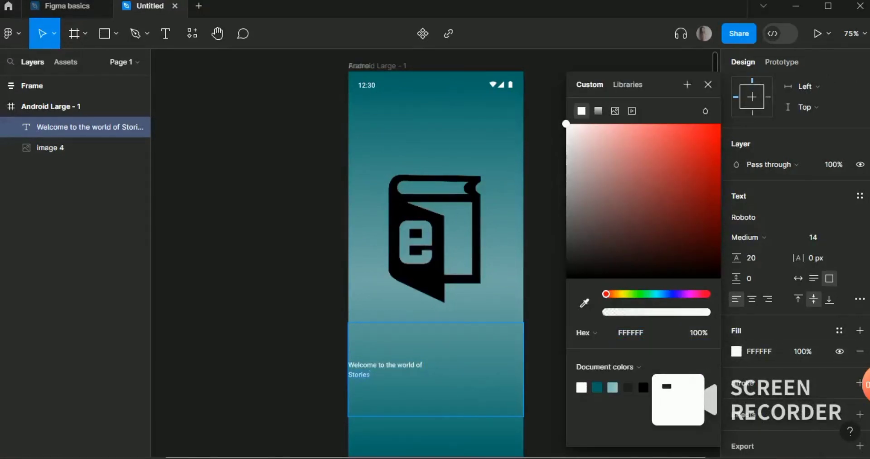
click(643, 388)
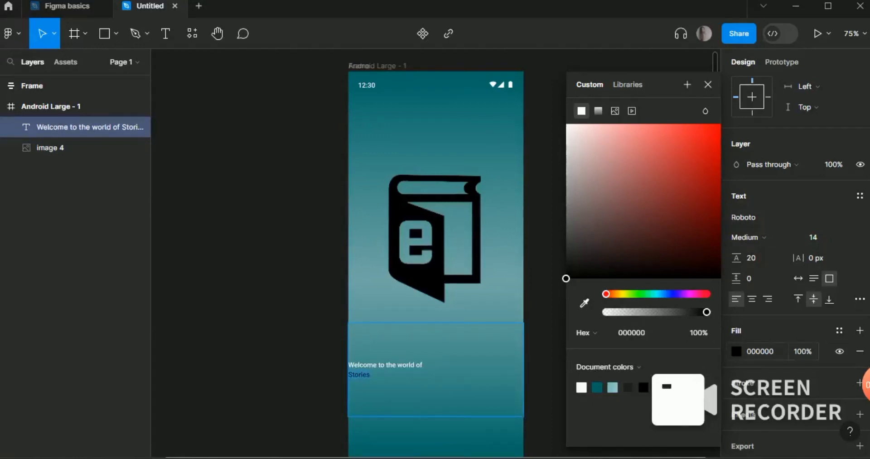
click(848, 238)
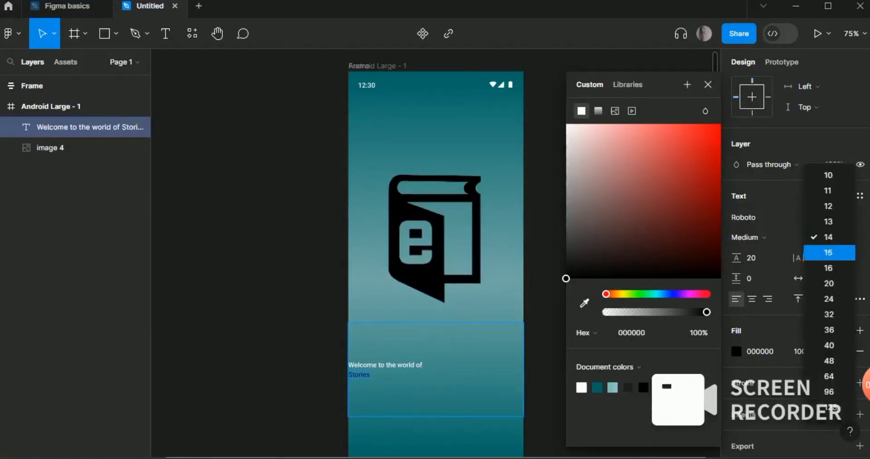
click(831, 283)
click(848, 237)
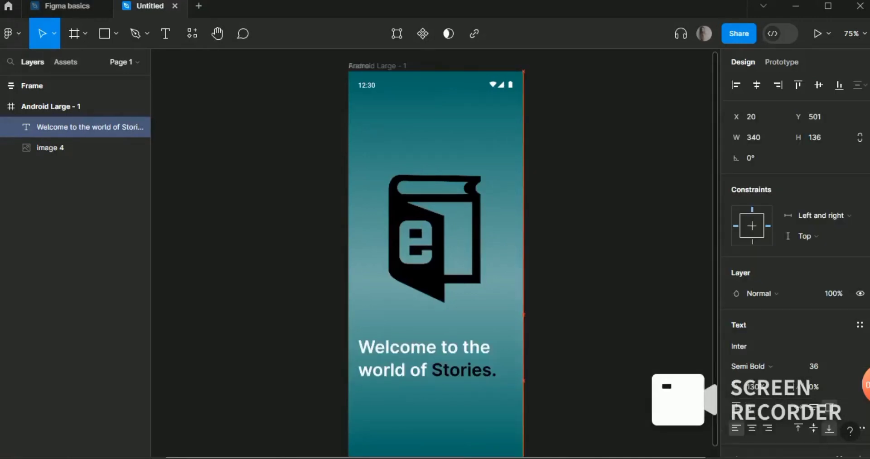
Shift the welcome heading slightly and move the logo down so it sits just above the heading
mouse_move(435, 358)
mouse_down()
mouse_move(432, 350)
mouse_move(432, 359)
mouse_up()
click(567, 353)
drag(433, 258, 433, 282)
click(254, 218)
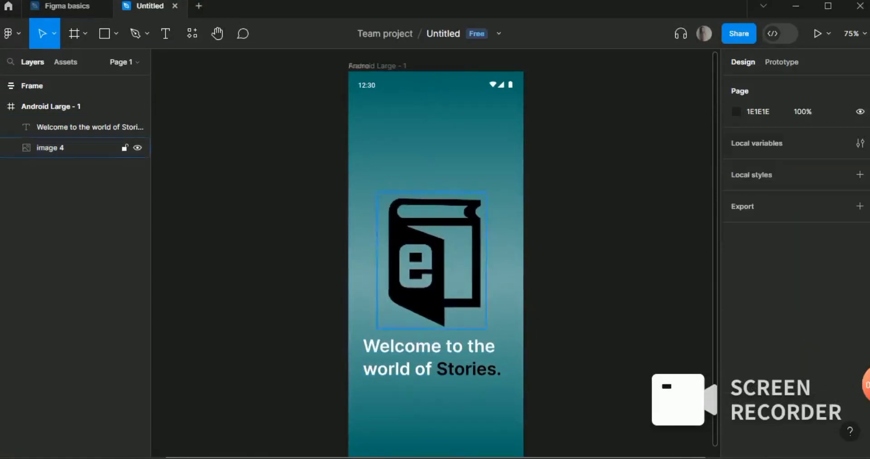
Draw a button rectangle about 320 × 33 beneath the welcome heading and set its corner radius to 12
click(116, 34)
click(72, 64)
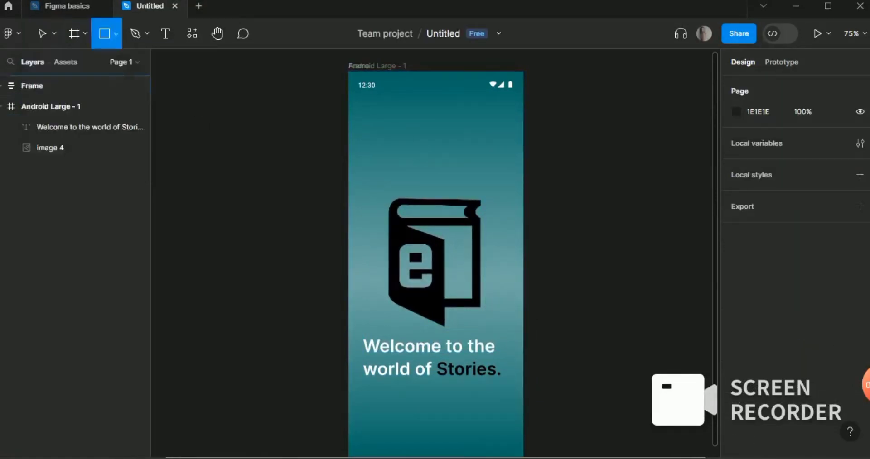
mouse_move(356, 396)
mouse_down()
mouse_move(495, 417)
mouse_move(511, 412)
mouse_up()
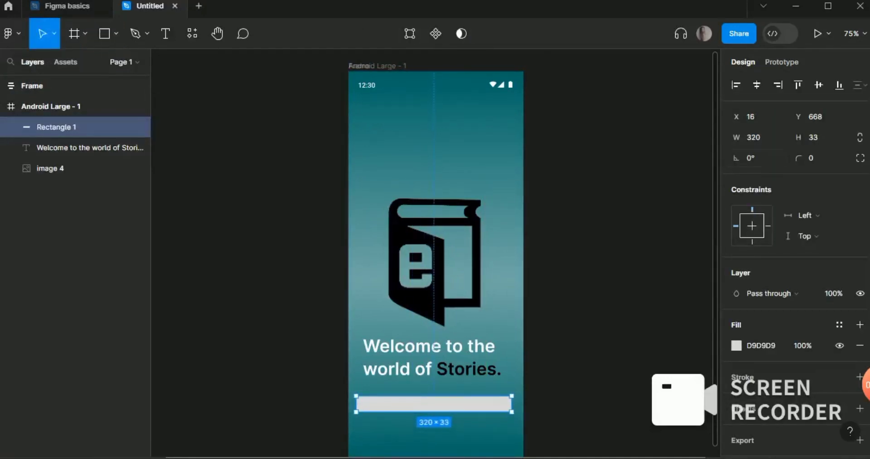
click(815, 158)
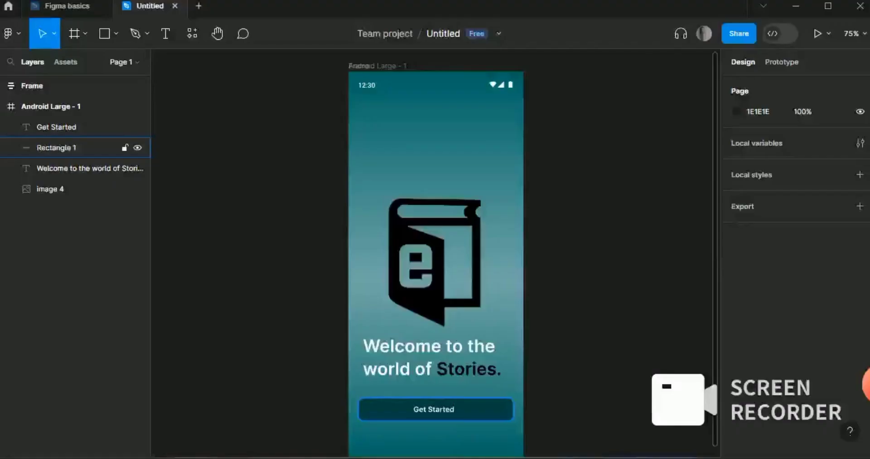
Check the fill colour of the Get Started button's rectangle and the text settings of its label
click(759, 346)
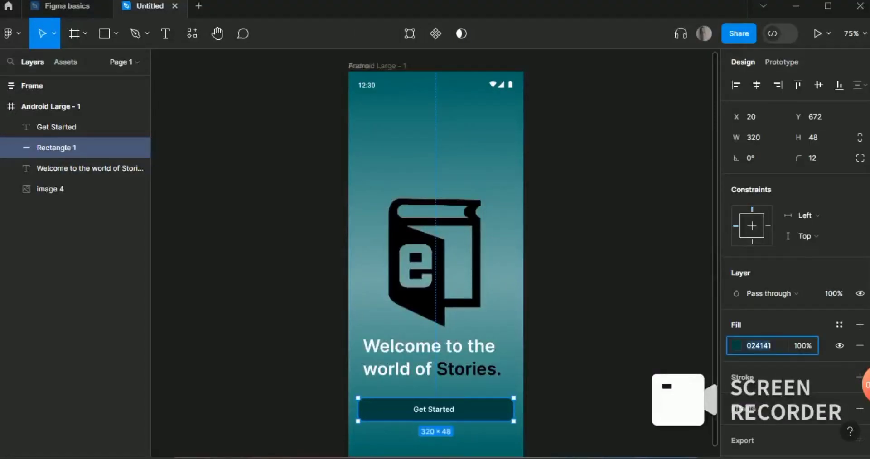
click(736, 346)
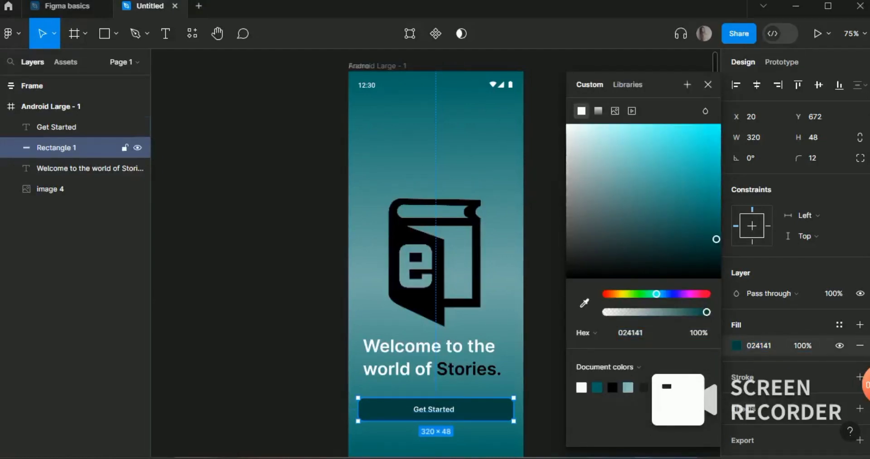
click(91, 127)
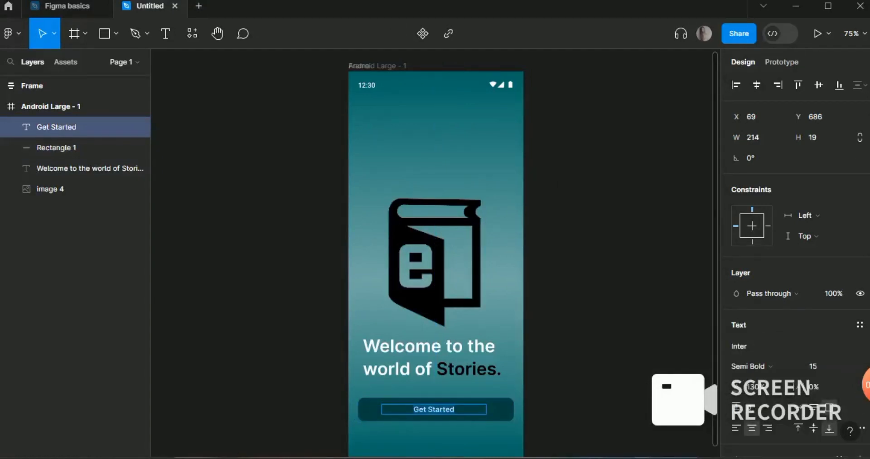
key(Escape)
key(Escape)
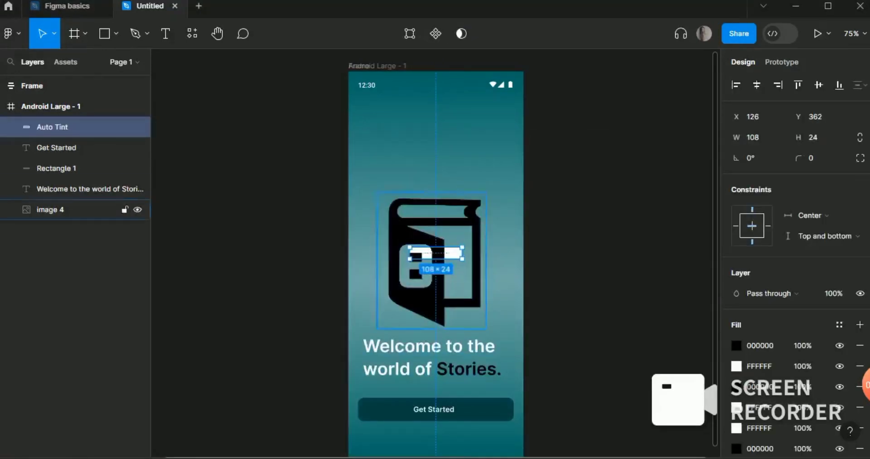
Try moving the Auto Tint shape down to the foot of the frame, and undo the move
drag(436, 254, 436, 445)
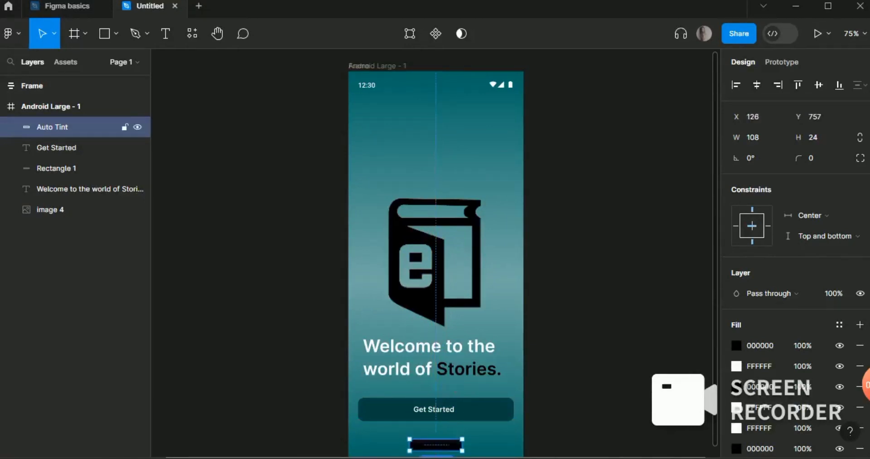
scroll(436, 254, down, 2)
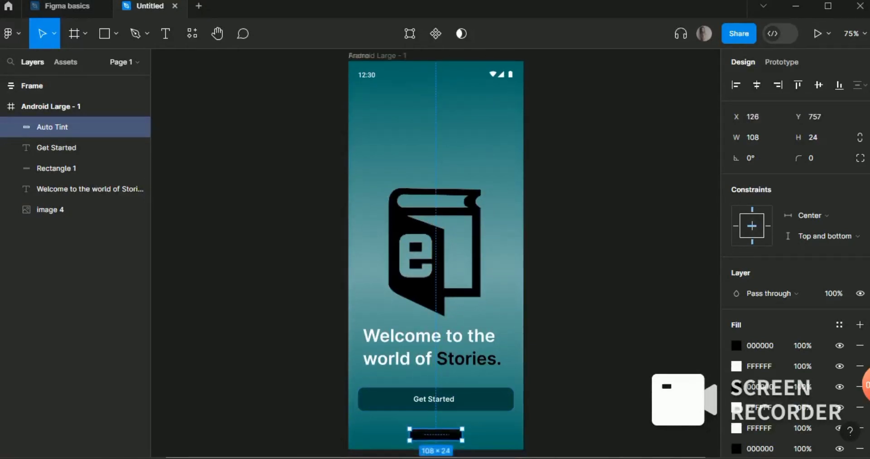
key(ctrl+z)
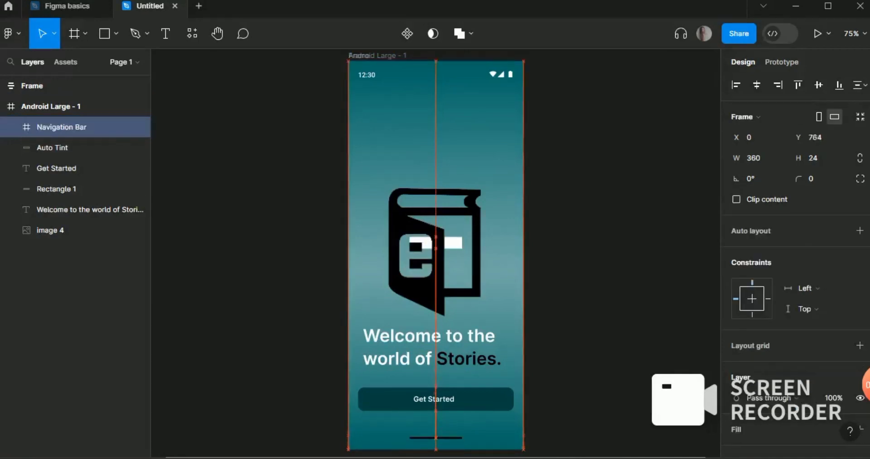
Nudge the Navigation Bar down at the foot of the frame and delete the Auto Tint shape covering the logo
drag(436, 439, 436, 442)
click(567, 408)
click(299, 399)
click(68, 148)
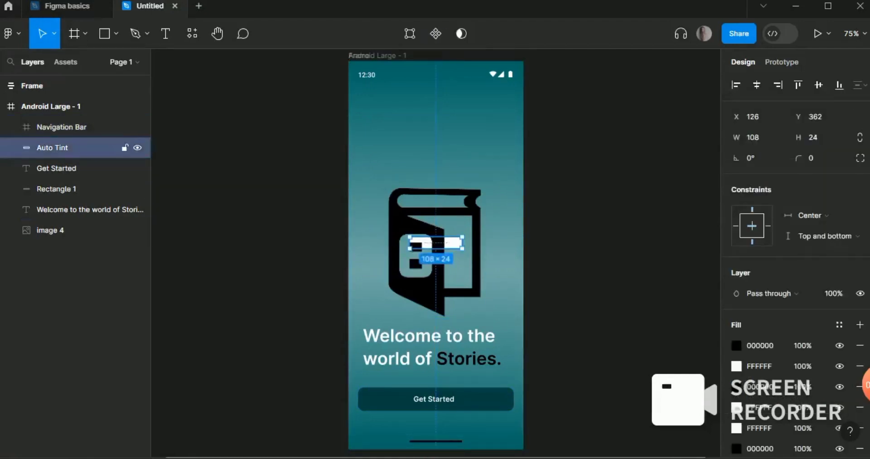
key(Delete)
Move the logo image up to about Y 229 and the welcome heading up to about X 34, Y 485
click(50, 210)
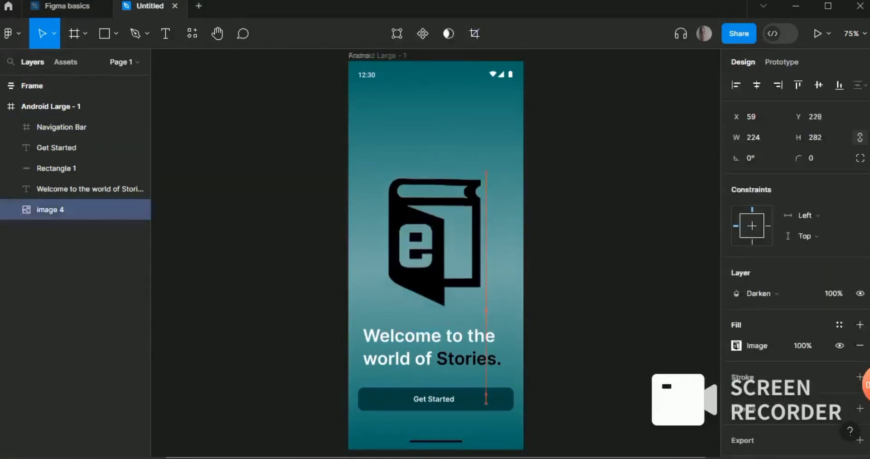
drag(431, 243, 431, 242)
drag(430, 348, 432, 341)
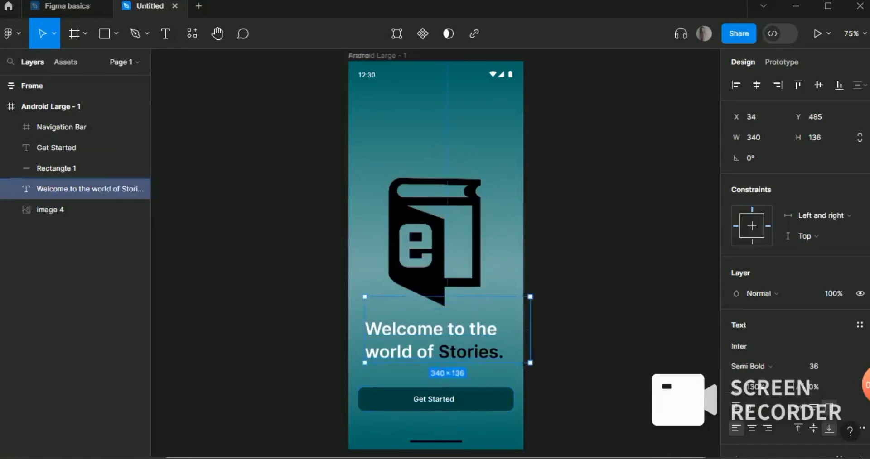
Move the Get Started button's rectangle up to about X 16, Y 662 with its label centred inside at about Y 676
drag(431, 406, 431, 394)
click(431, 401)
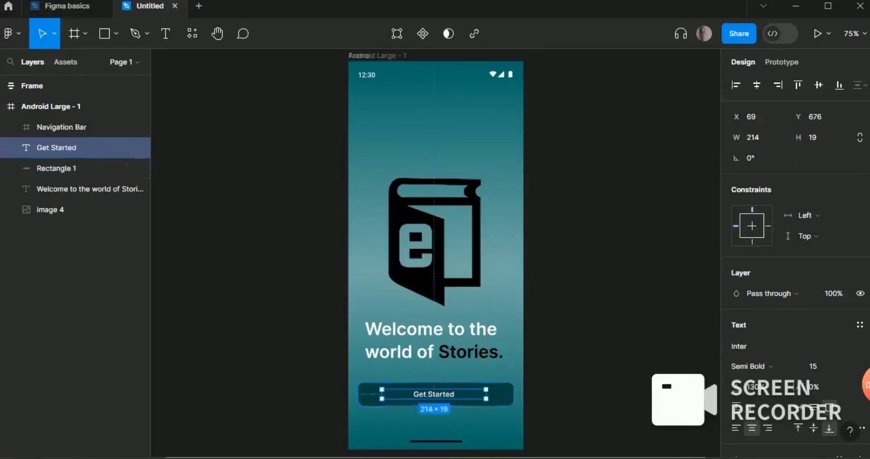
click(433, 397)
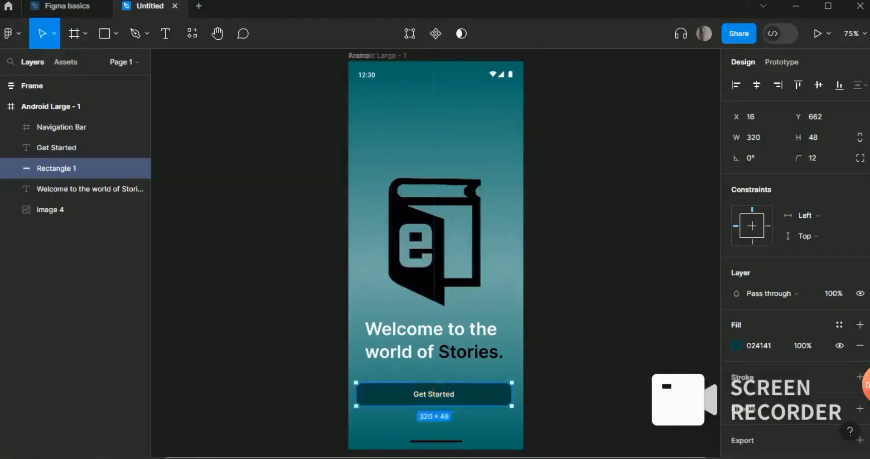
key(Escape)
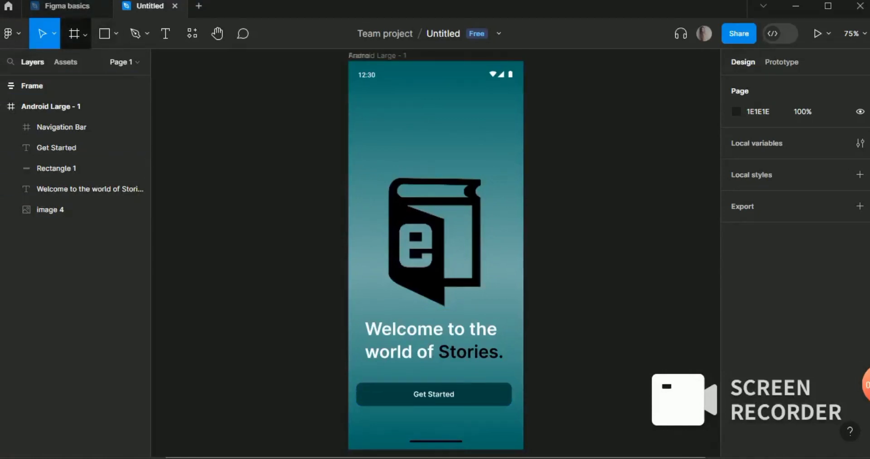
Add a second Android Large frame (360 × 800) beside the finished welcome screen
key(f)
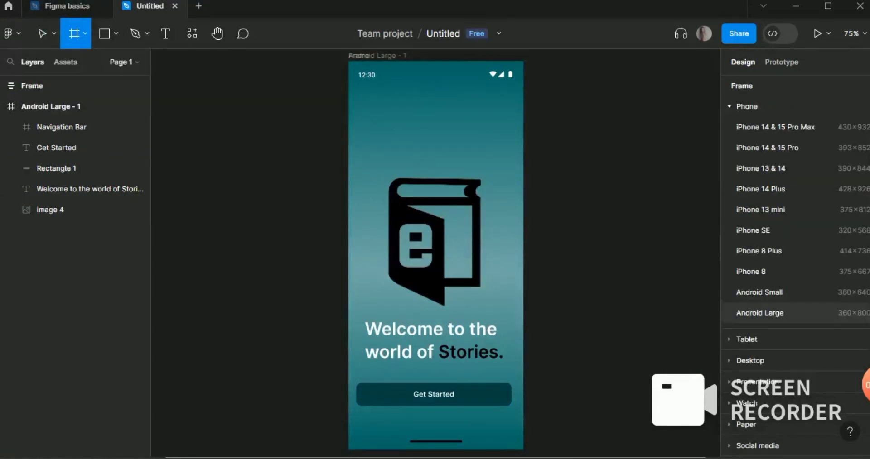
click(760, 313)
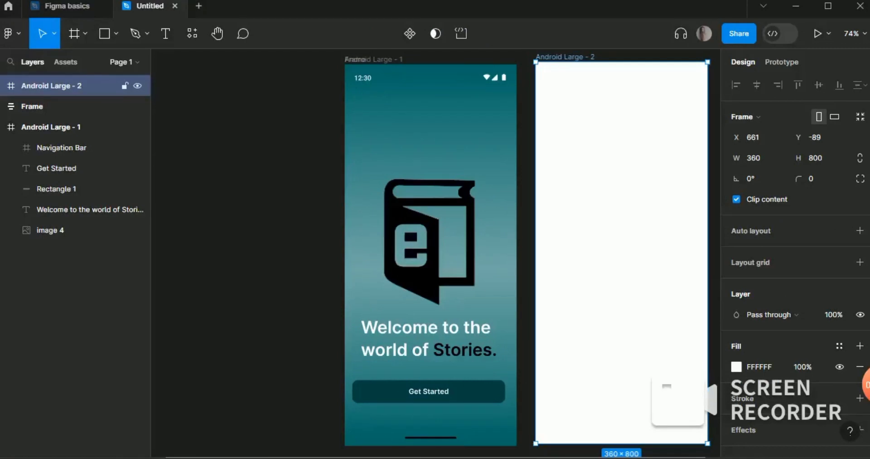
key(Escape)
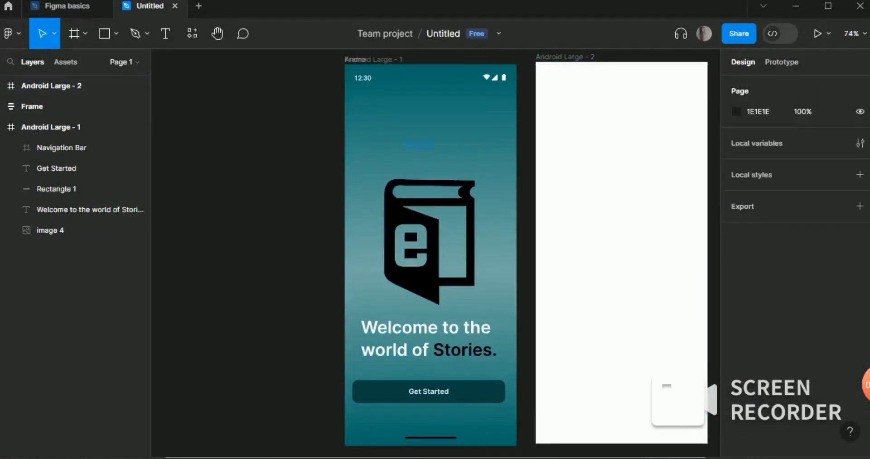
click(607, 218)
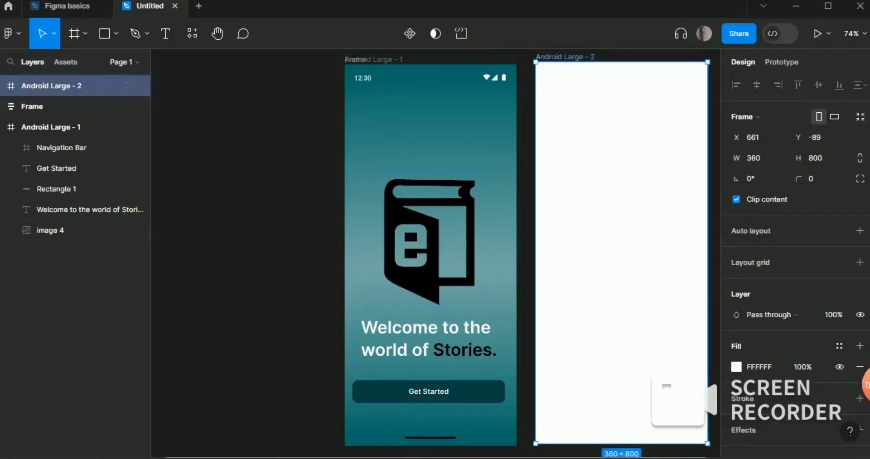
click(91, 107)
click(226, 122)
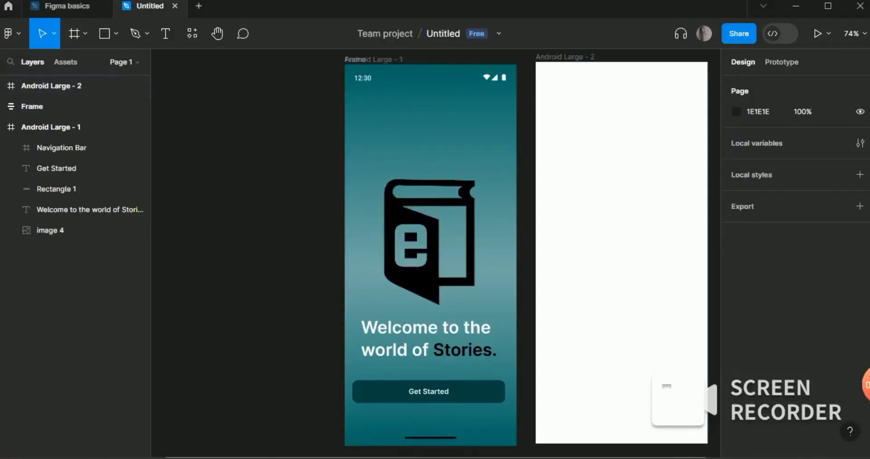
Give the second frame the teal linear gradient and paste a copy of the logo image near its top at X 60, Y -37
click(90, 86)
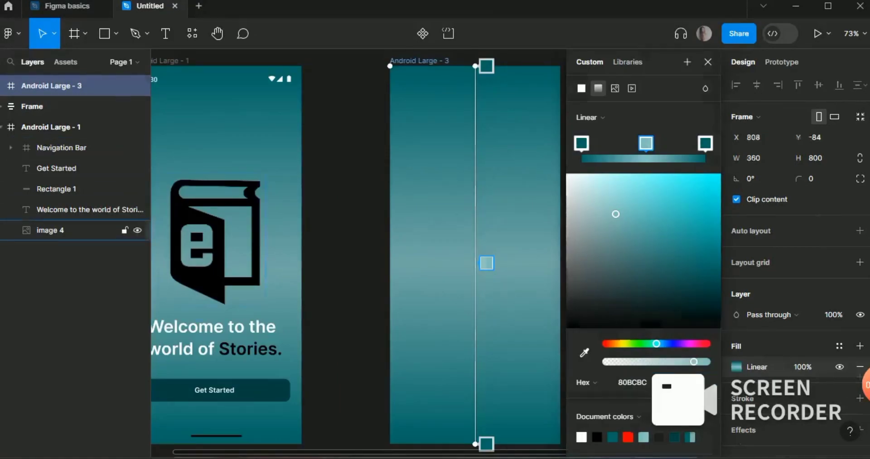
click(68, 230)
click(453, 235)
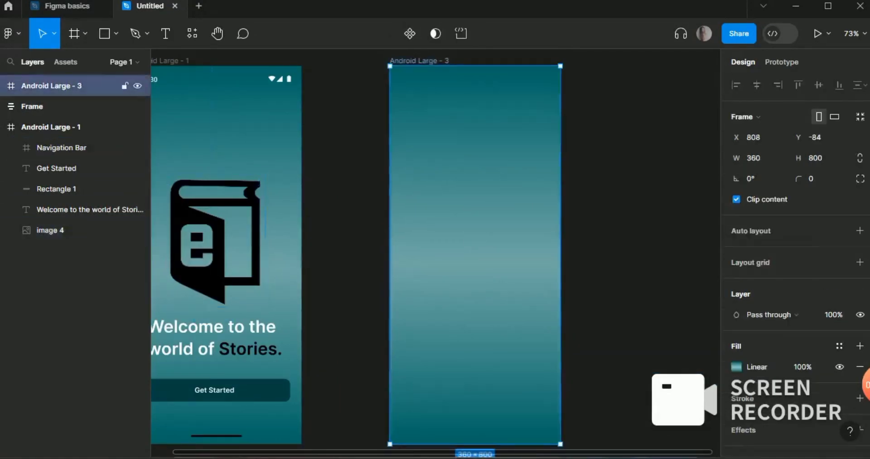
key(ctrl+v)
drag(471, 240, 471, 115)
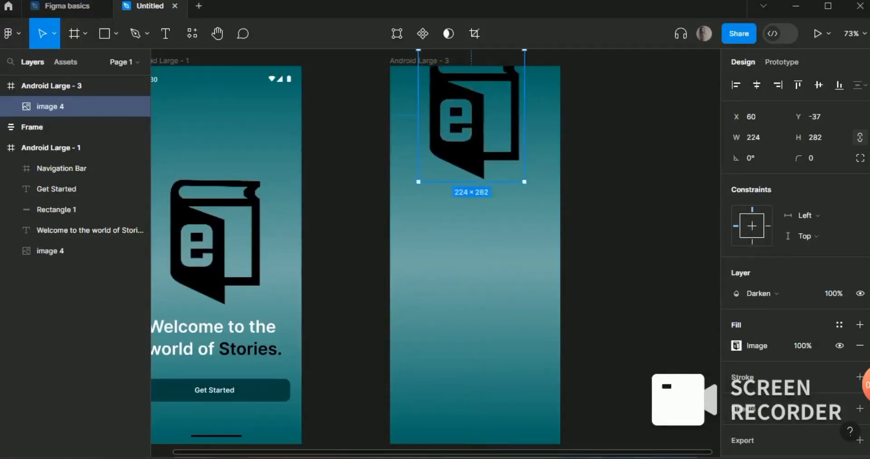
Copy the status bar content from the welcome screen into the second frame at X 20, Y 16.5
click(291, 80)
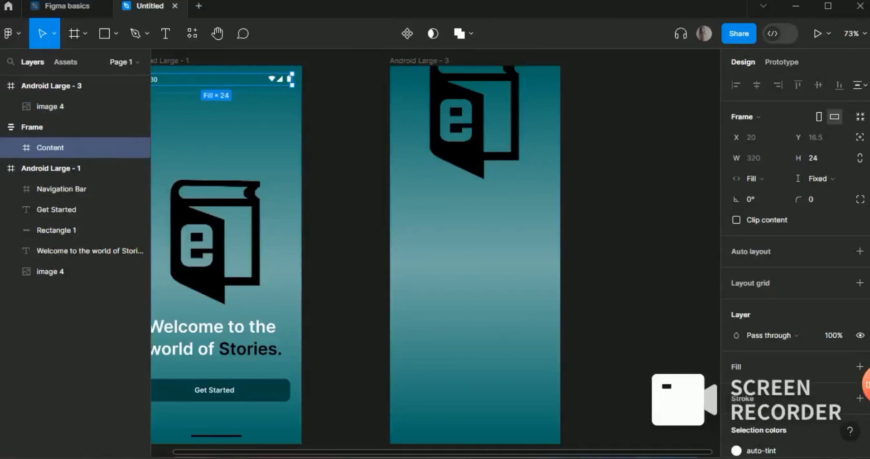
click(49, 107)
key(ctrl+v)
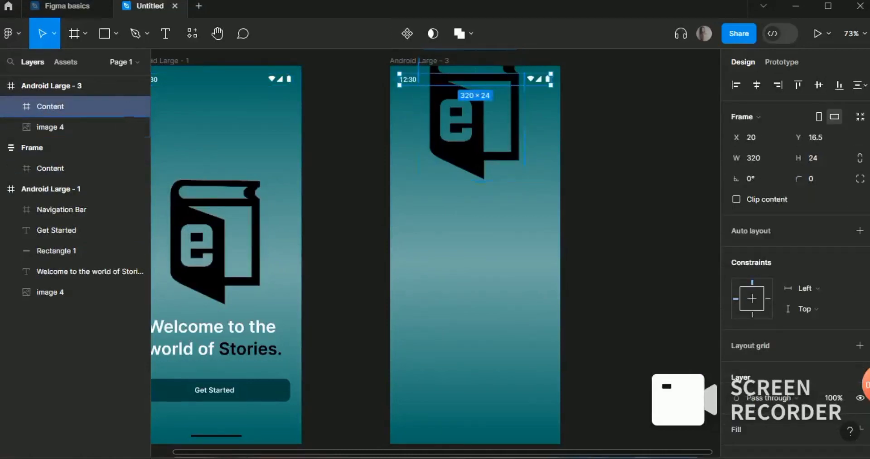
Set the fill opacity of the second frame's logo image to 60%
click(346, 181)
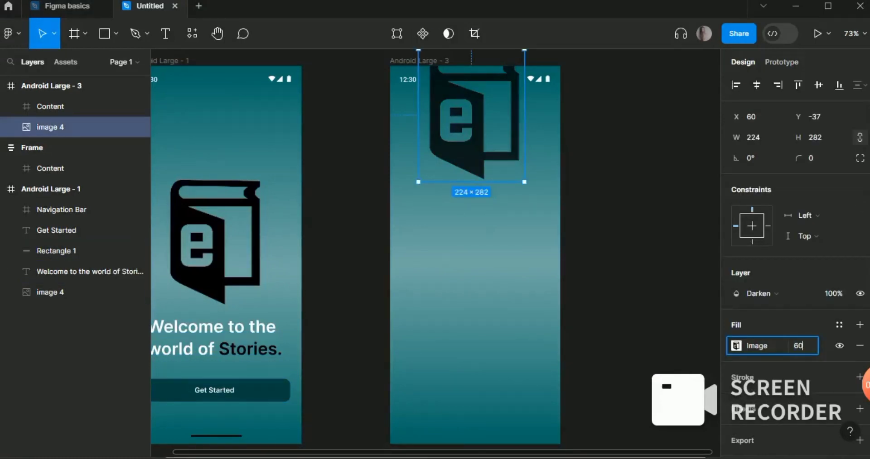
key(Return)
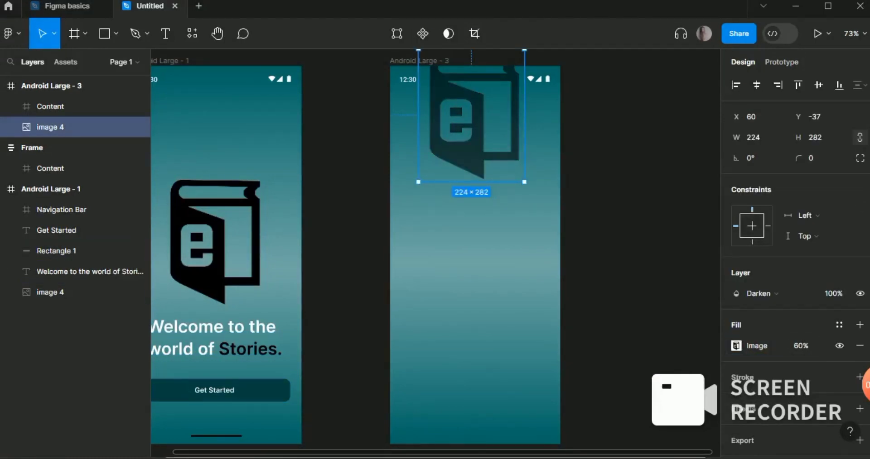
key(Escape)
Draw a rectangle about 369 × 427 over the lower half of the second frame and set its corner radius to 29
key(r)
mouse_move(390, 242)
mouse_down()
mouse_move(462, 268)
mouse_move(526, 365)
mouse_move(564, 444)
mouse_up()
click(816, 159)
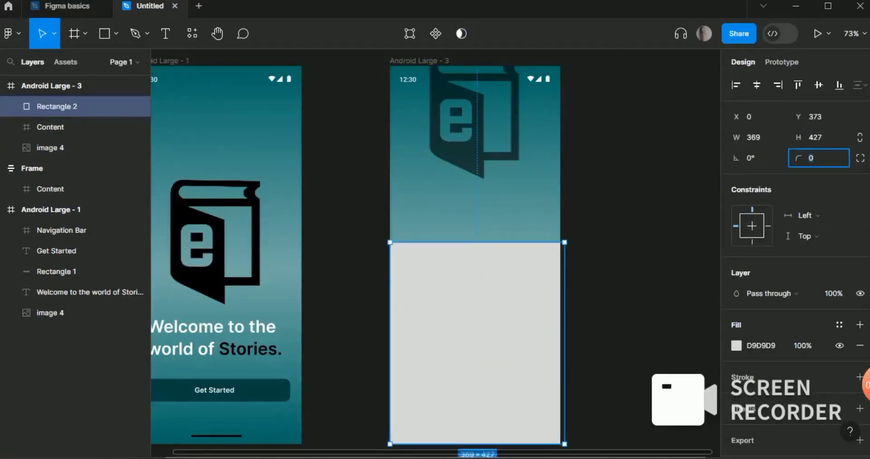
key(Return)
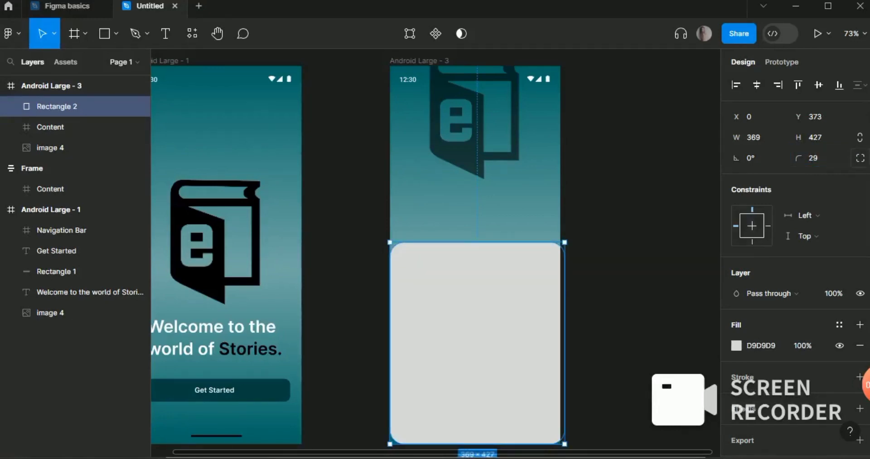
Set the grey rectangle's two upper corners individually to a radius of 20
click(860, 158)
click(679, 211)
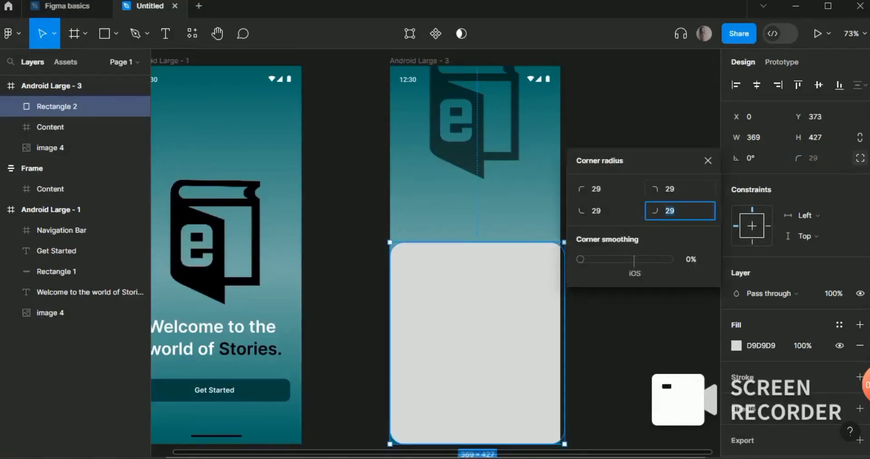
click(679, 189)
text(2)
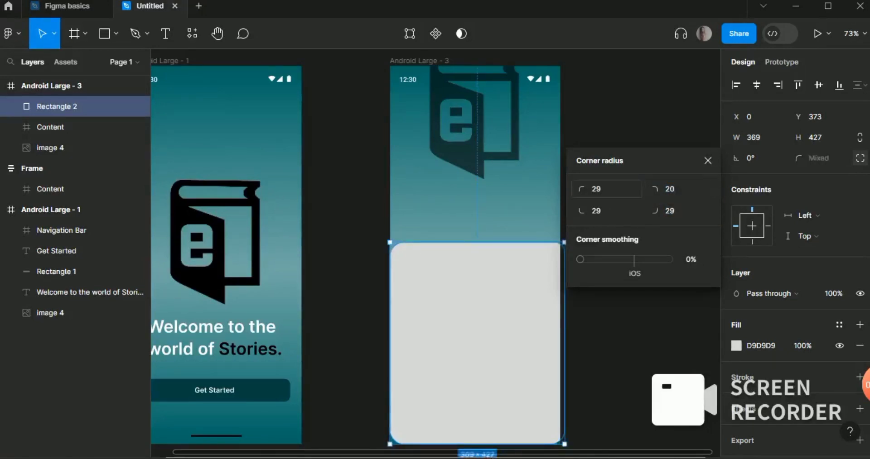
click(603, 190)
text(20)
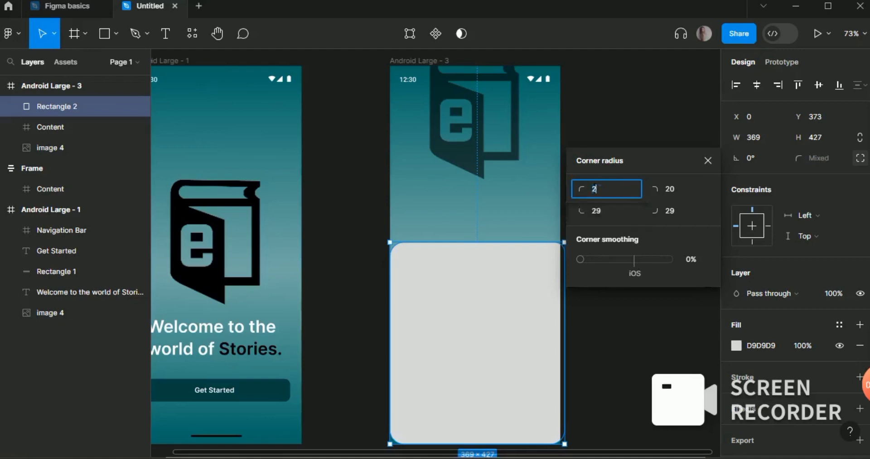
key(Return)
Set the grey rectangle's two lower corners to a radius of 0
click(600, 211)
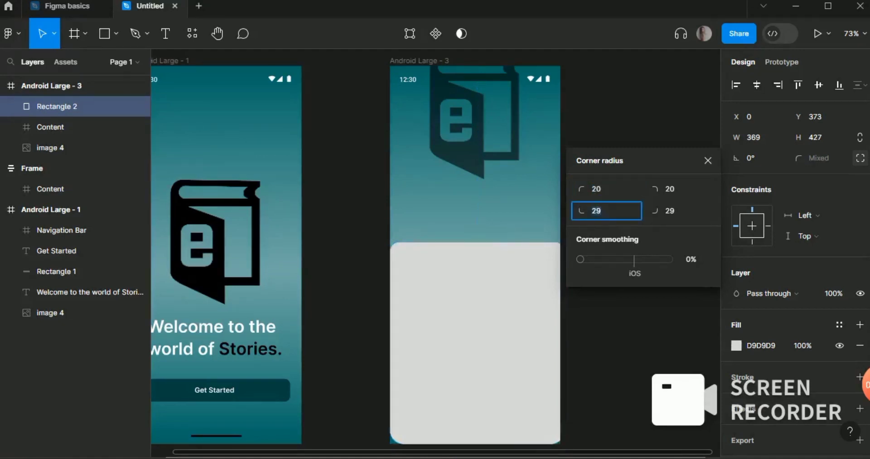
text(0)
key(Return)
click(667, 212)
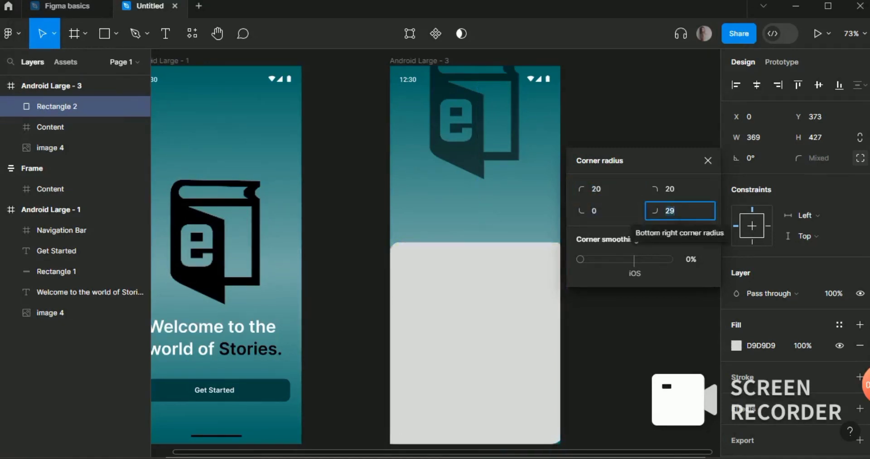
text(0)
key(Return)
key(Escape)
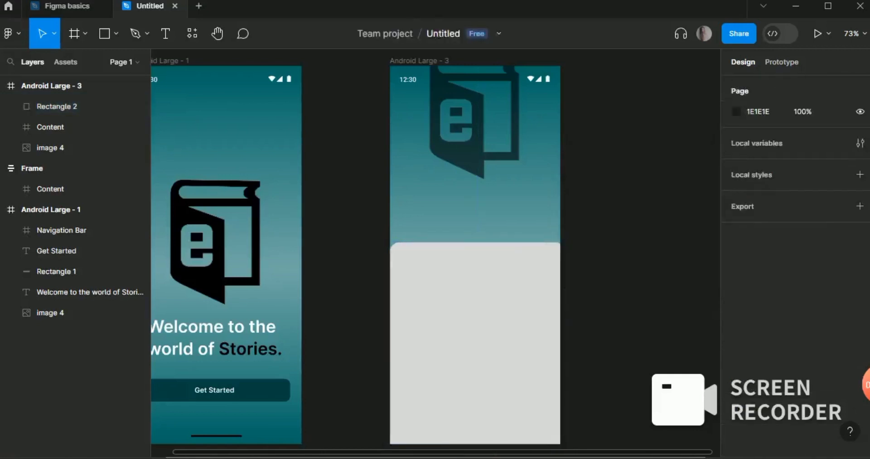
Copy the Navigation Bar from the welcome screen into the second frame, over the grey rectangle
click(217, 437)
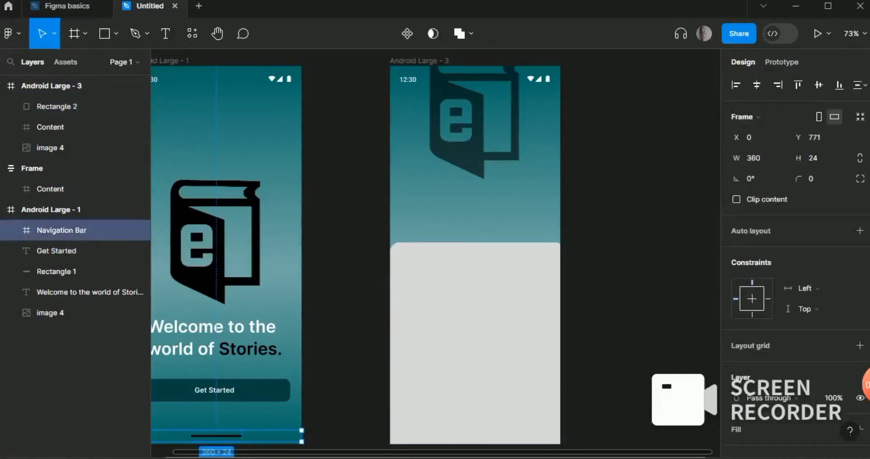
click(474, 358)
key(ctrl+v)
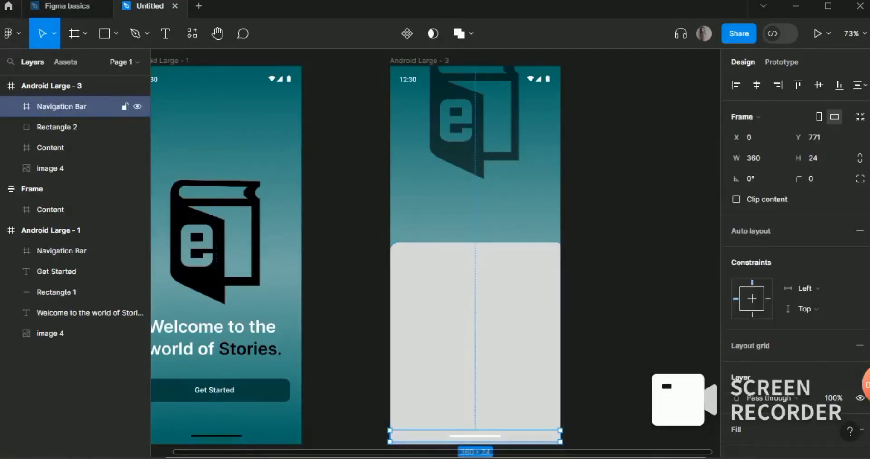
Recolour the copied navigation bar 000000 and move it up just inside the grey rectangle's upper edge
scroll(795, 284, down, 6)
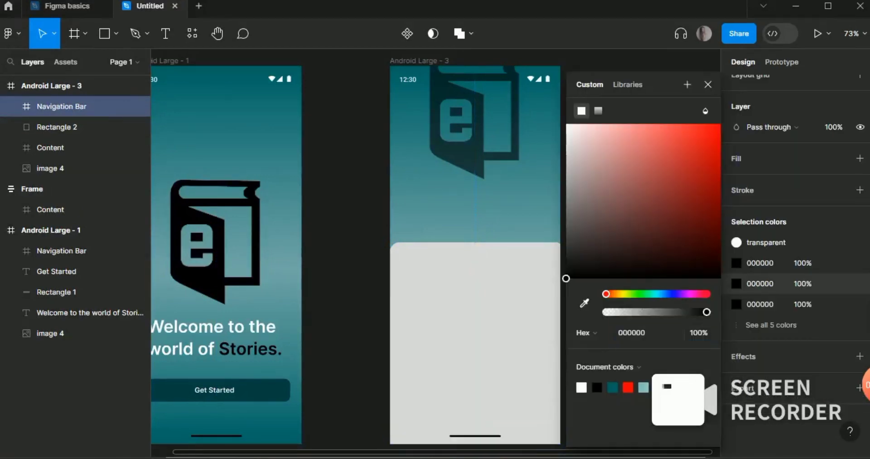
drag(475, 436, 475, 255)
click(346, 272)
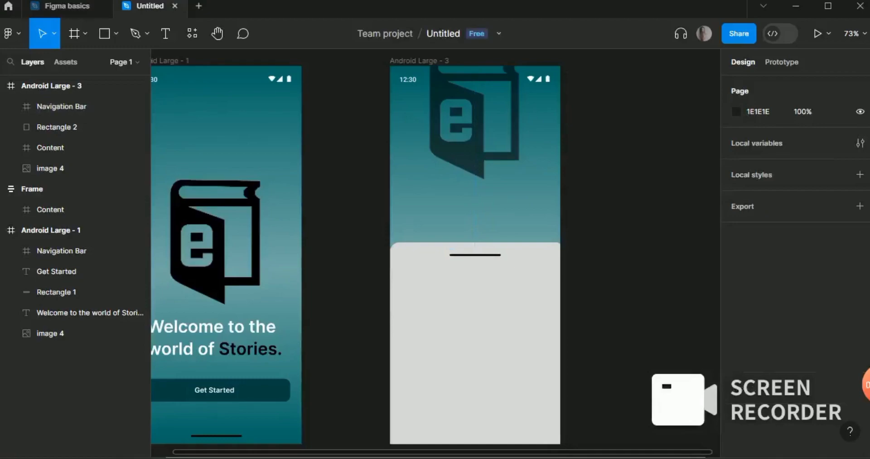
Add the black heading "Enter to your Account" at size 24, centred near the top of the grey panel at about X 846, Y 273
key(t)
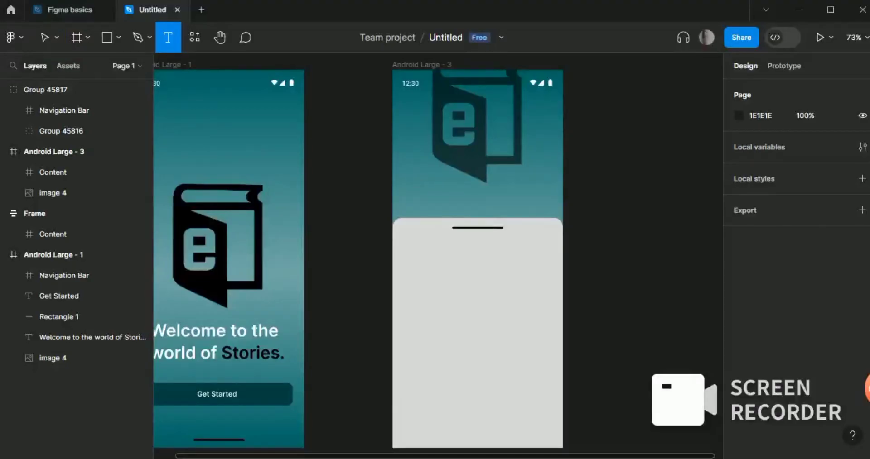
drag(408, 259, 546, 275)
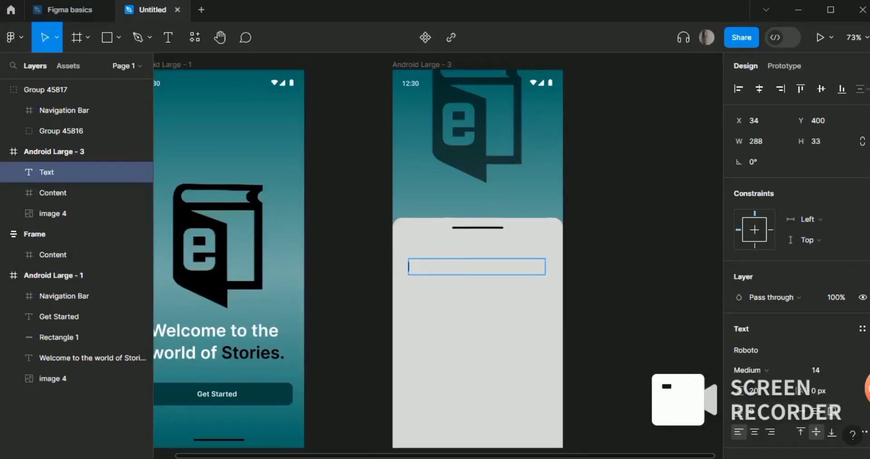
text(Enter to your Accountw)
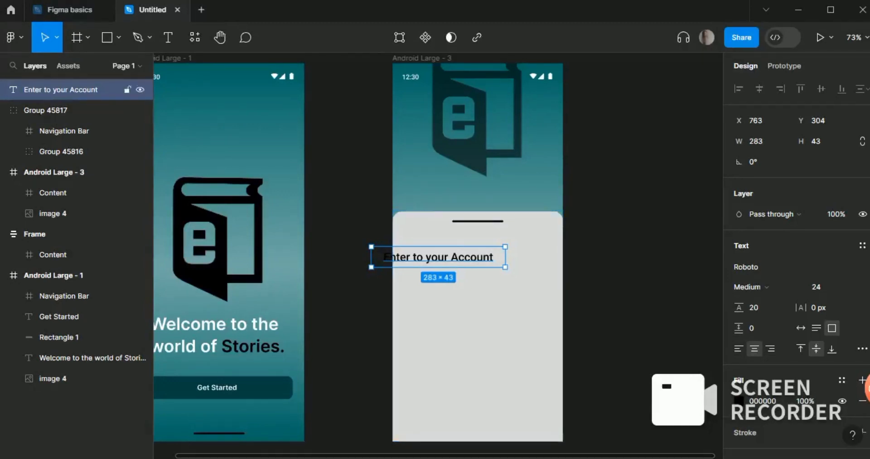
drag(438, 257, 477, 242)
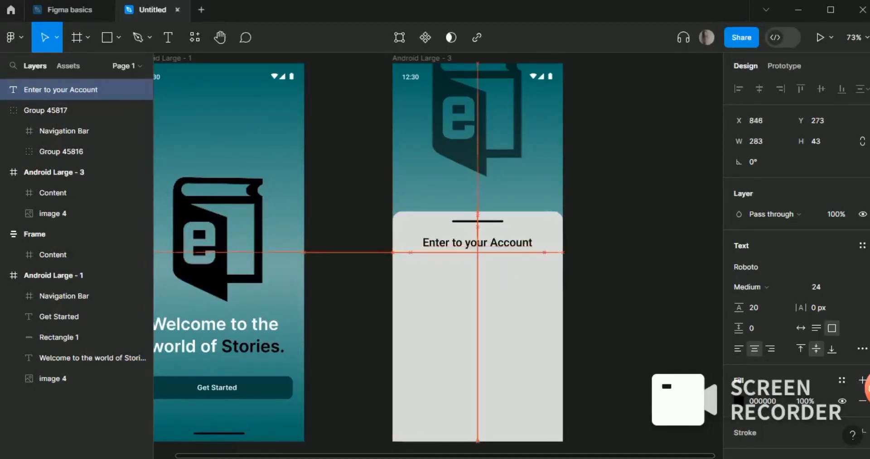
key(Escape)
Add an "Email" text label in a box about 113 × 23 beneath the heading on the grey panel
key(t)
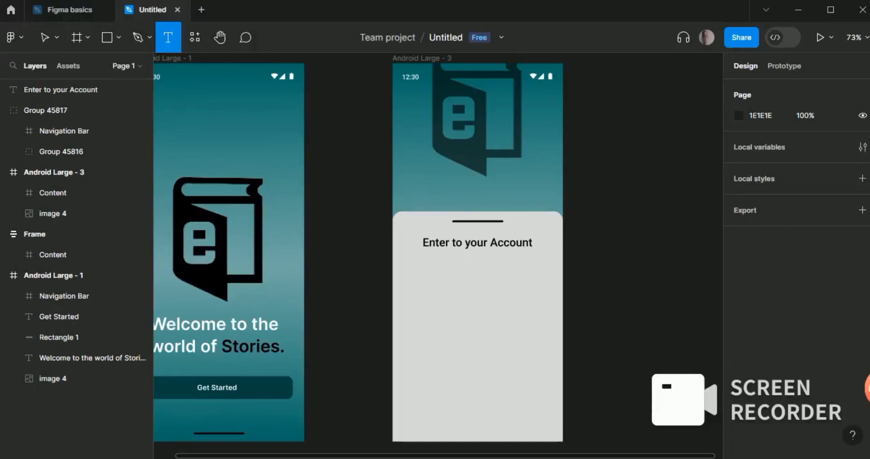
drag(410, 267, 464, 279)
text(Email)
key(Escape)
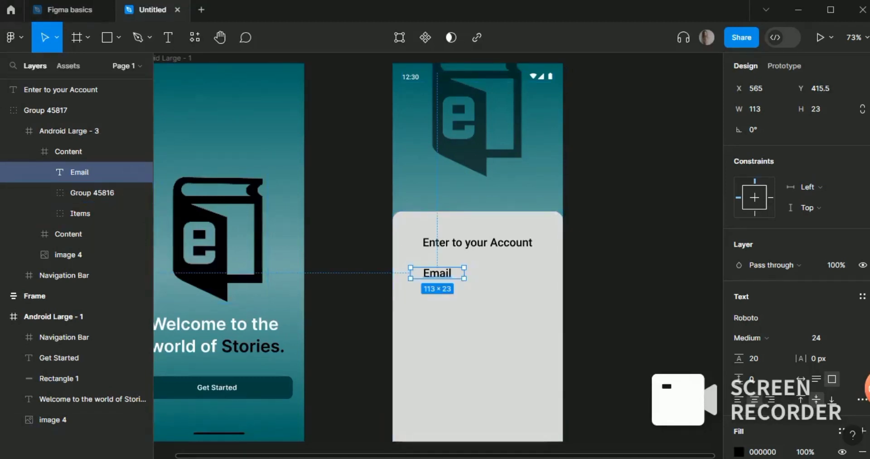
Set the Email label's font size to 14 and then raise it to 16
click(844, 338)
click(837, 266)
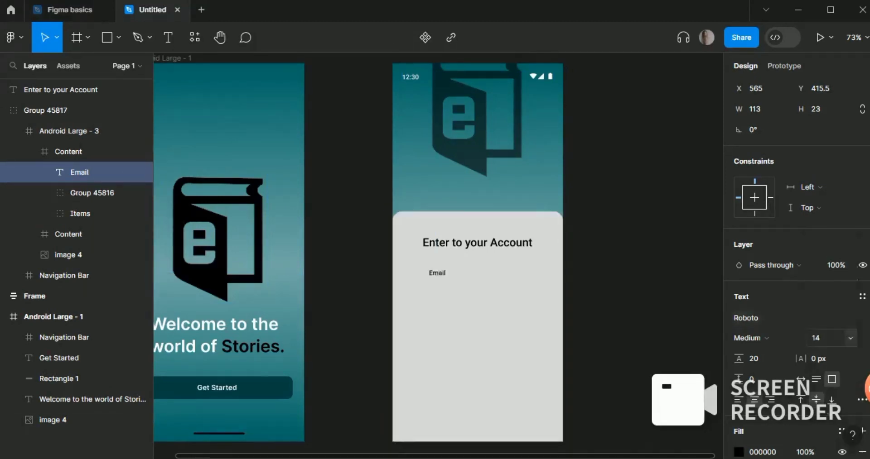
click(843, 338)
click(831, 304)
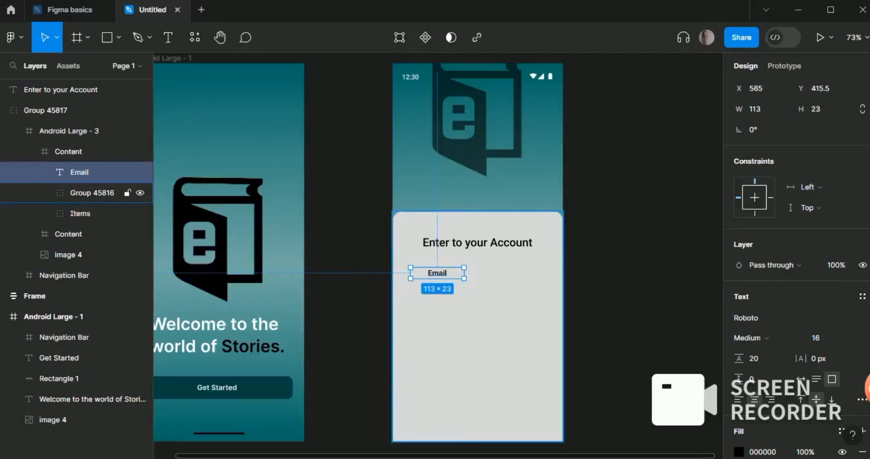
Shift the Email label towards the panel's left edge and draw a rectangle about 284 × 48 below it with corner radius 12
drag(437, 273, 545, 307)
click(462, 312)
key(r)
click(815, 162)
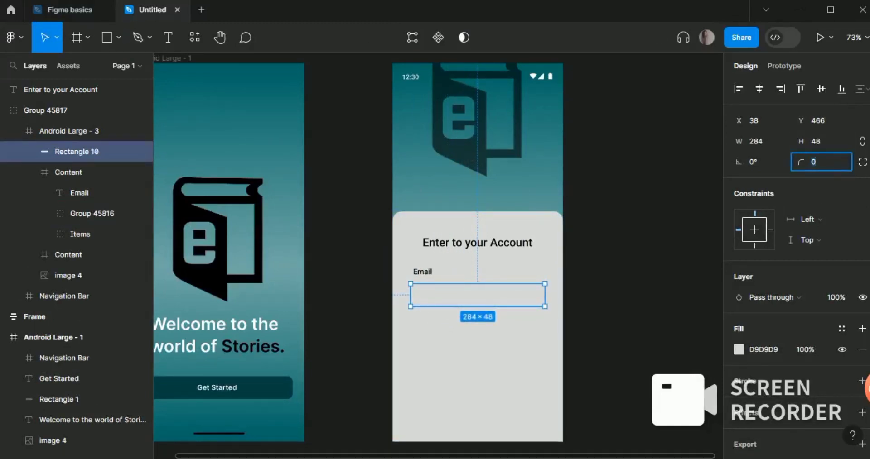
key(Return)
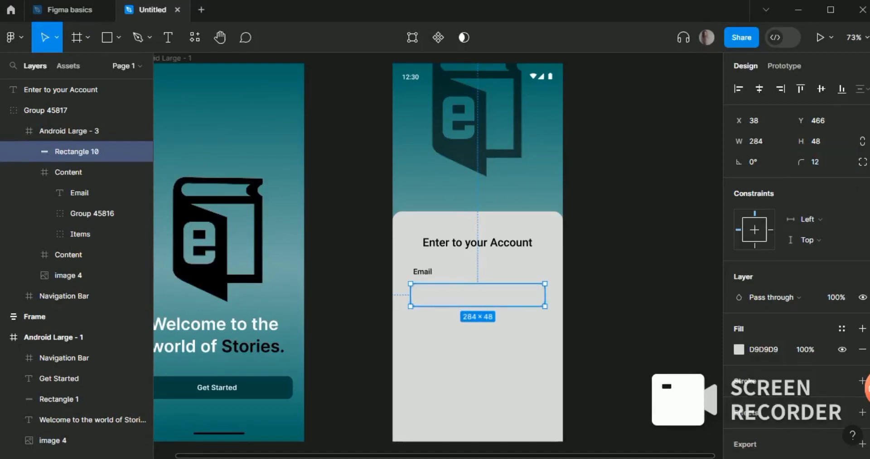
Recolour the Email field rectangle a muted grey darker than the panel, and set the panel group's fill opacity to 80%
click(739, 350)
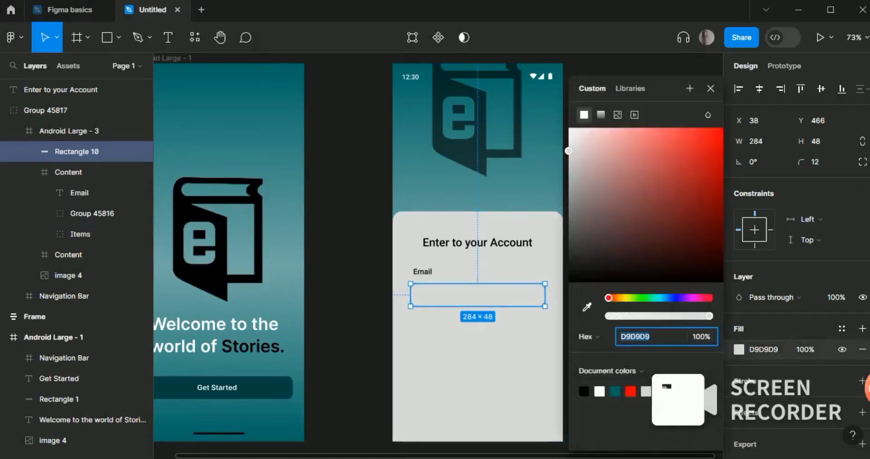
click(582, 208)
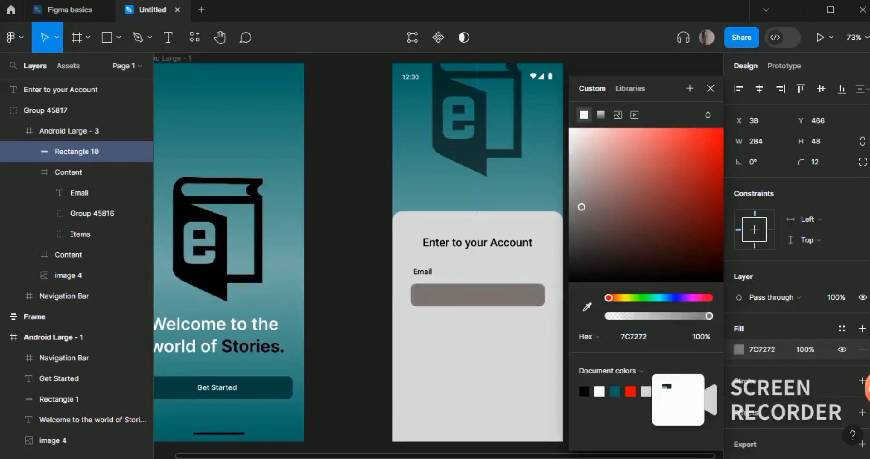
drag(581, 207, 578, 238)
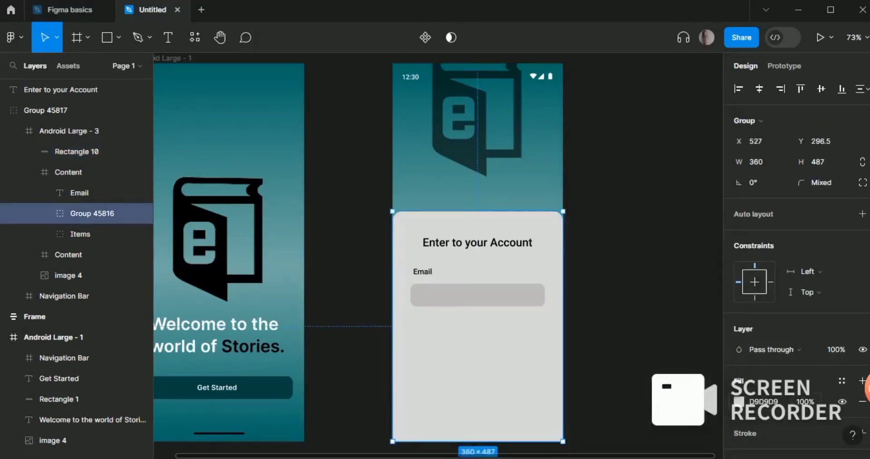
click(805, 402)
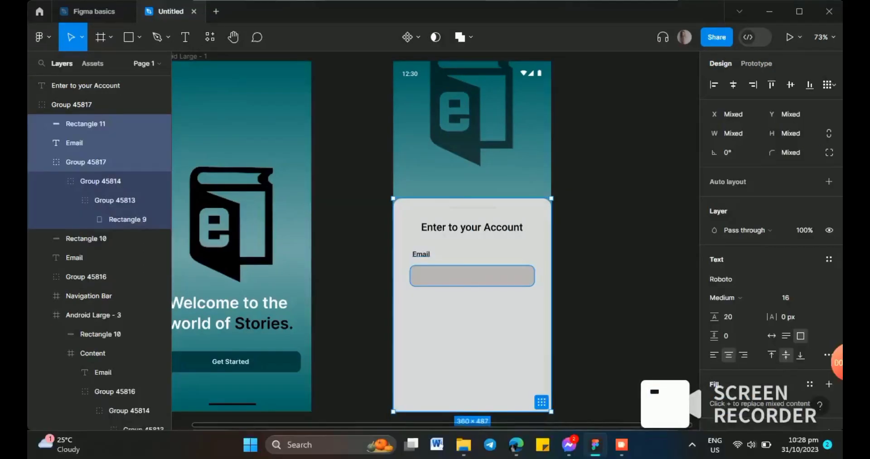
Duplicate the Email label and its field directly below the originals, removing the extra copy of the panel group
drag(472, 276, 471, 324)
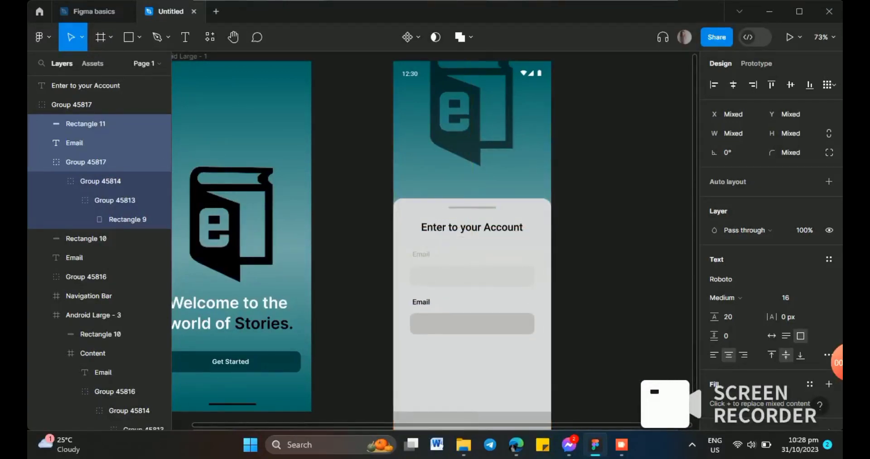
click(86, 162)
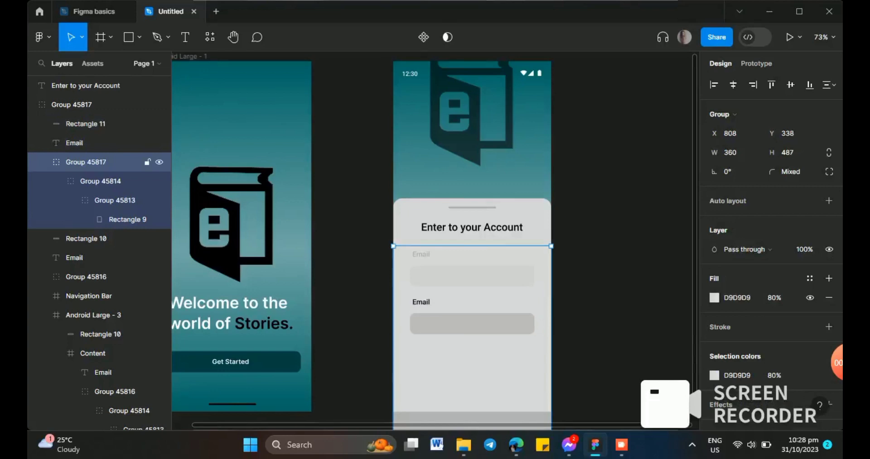
key(Escape)
Change the duplicated label's text to "Password" and shift it to line up with the start of its field
click(421, 301)
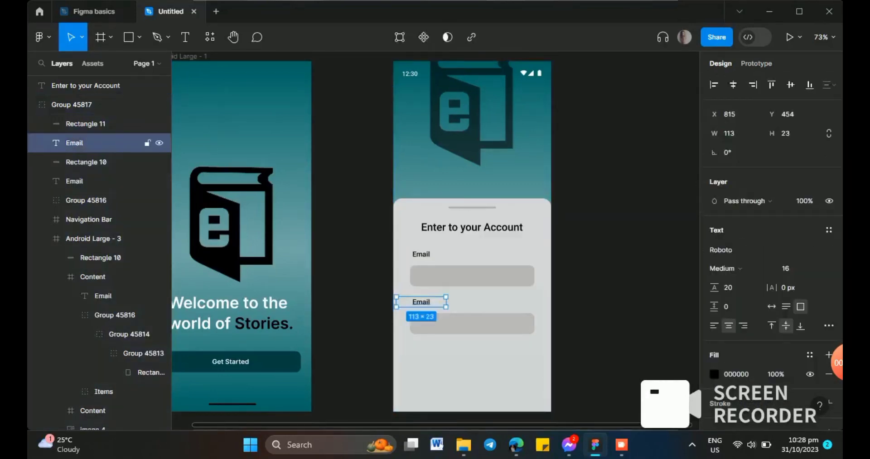
key(Return)
text(Password)
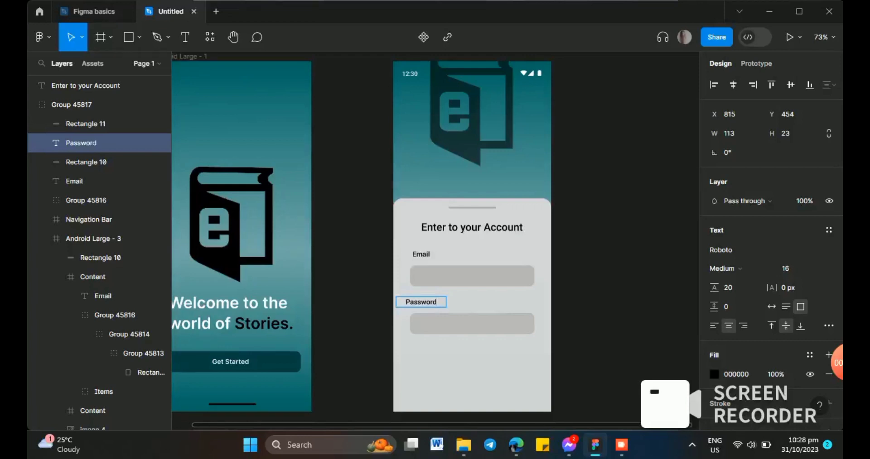
key(Escape)
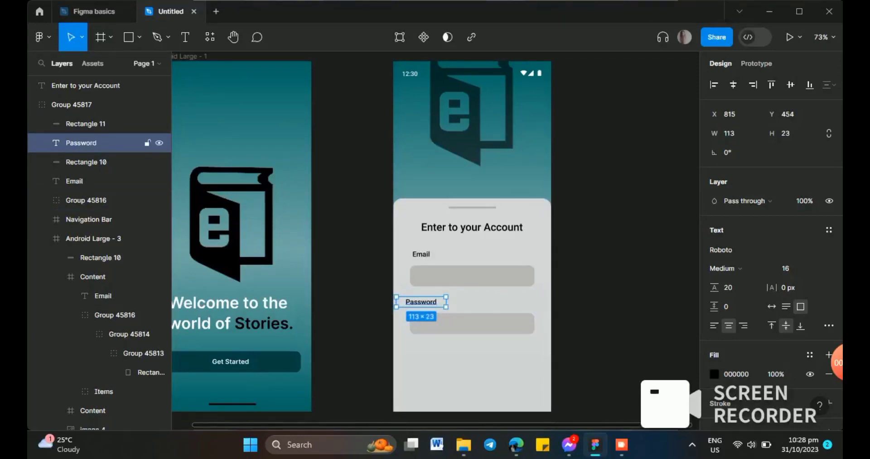
drag(421, 302, 425, 303)
Tighten the form spacing by moving the Email field closer to its label and the Password label and field upward
click(86, 200)
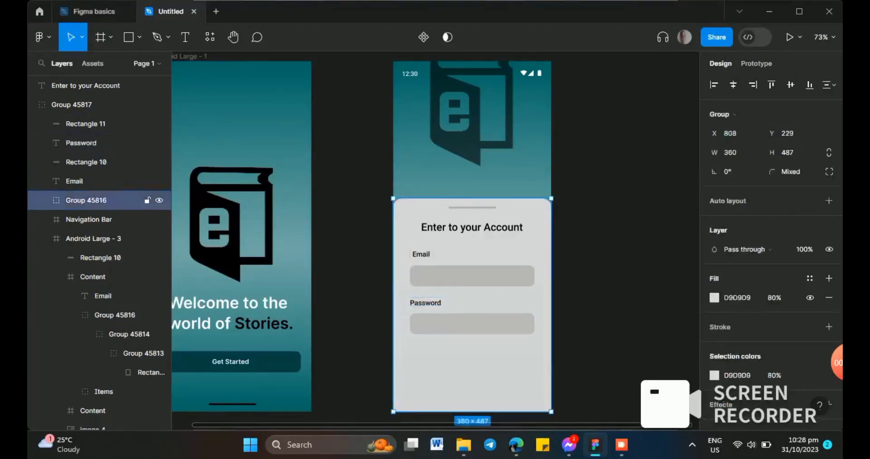
click(86, 123)
drag(425, 303, 435, 315)
click(435, 322)
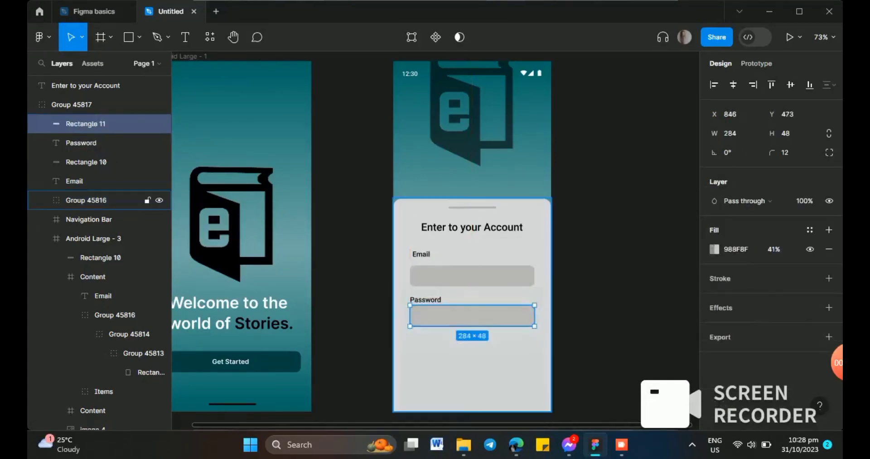
drag(446, 276, 449, 270)
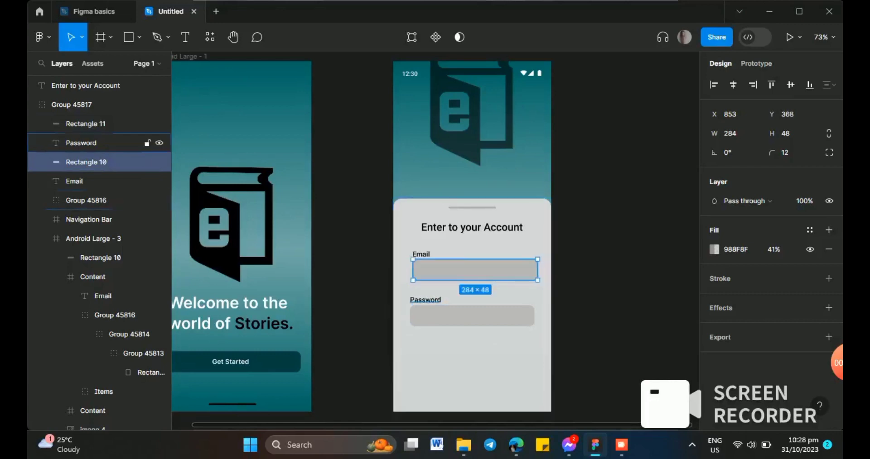
drag(426, 300, 426, 296)
drag(471, 316, 471, 312)
click(149, 200)
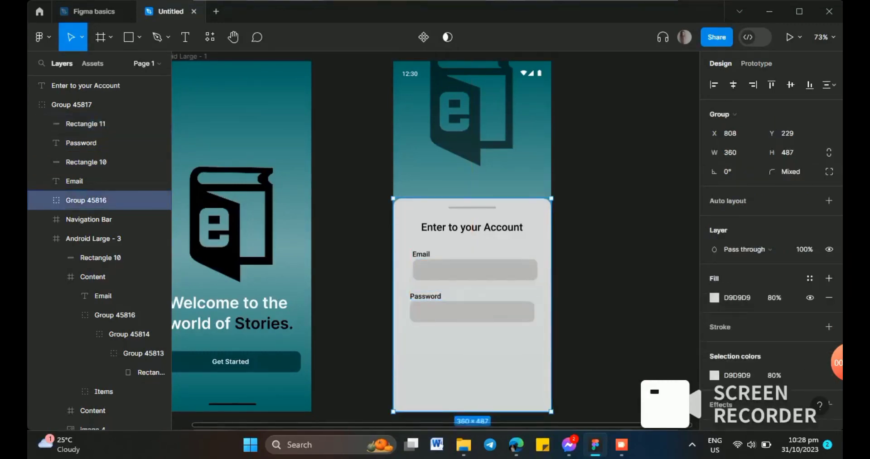
click(621, 445)
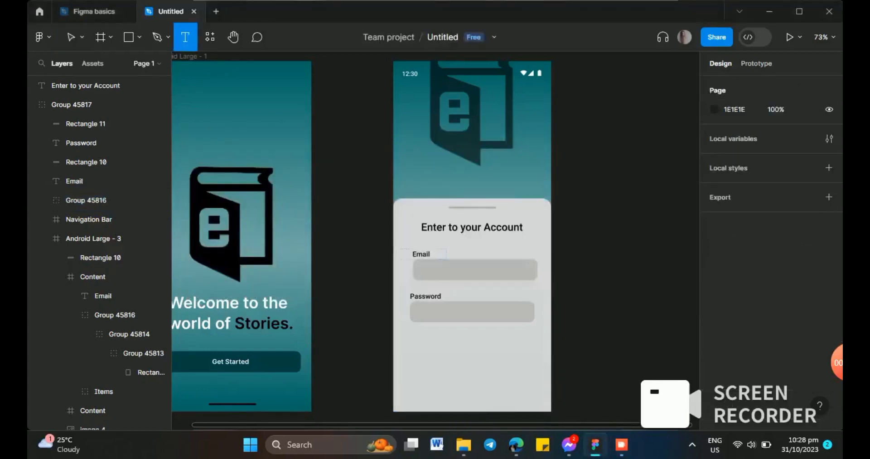
click(423, 255)
click(618, 266)
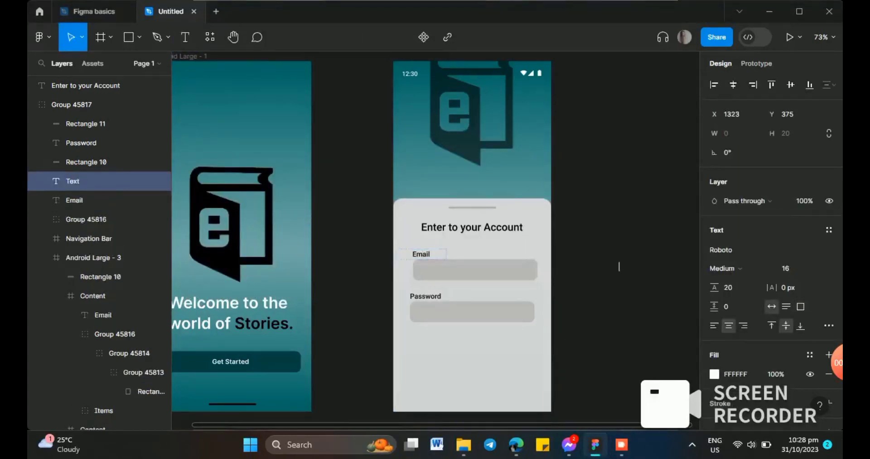
click(431, 255)
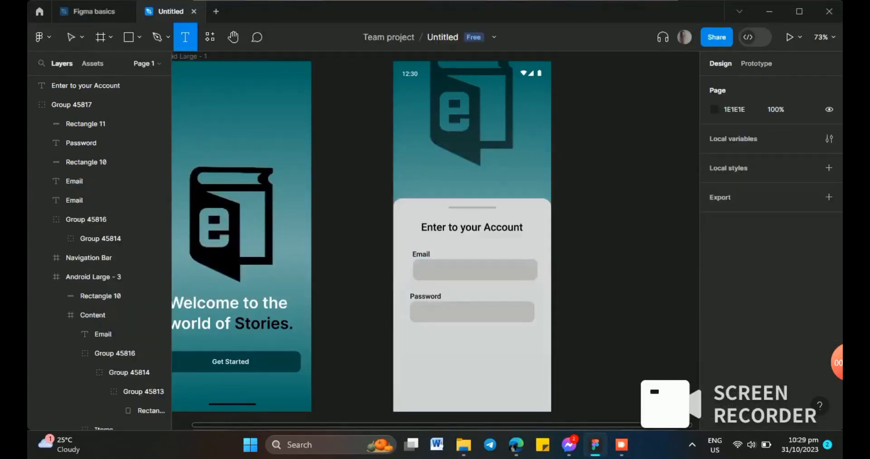
Add black "Forgot the password?" text in a box about 193 × 26 beneath the right-hand part of the Password field
drag(458, 335, 542, 346)
text(Forgot)
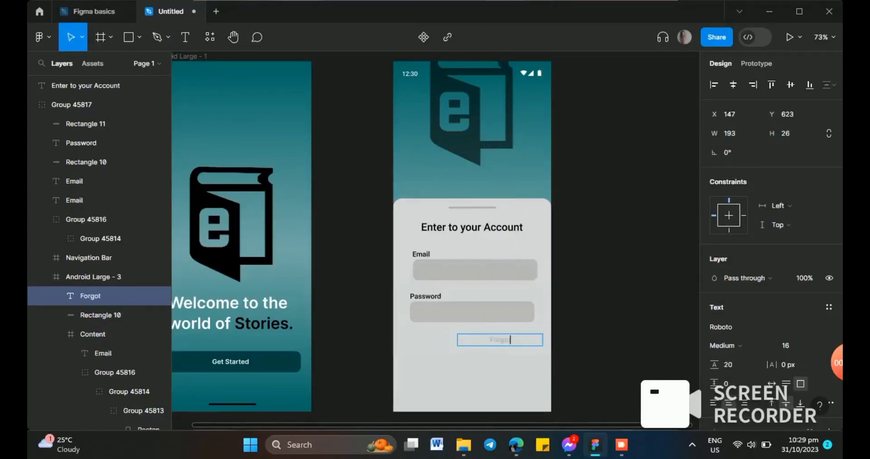
text( the password?)
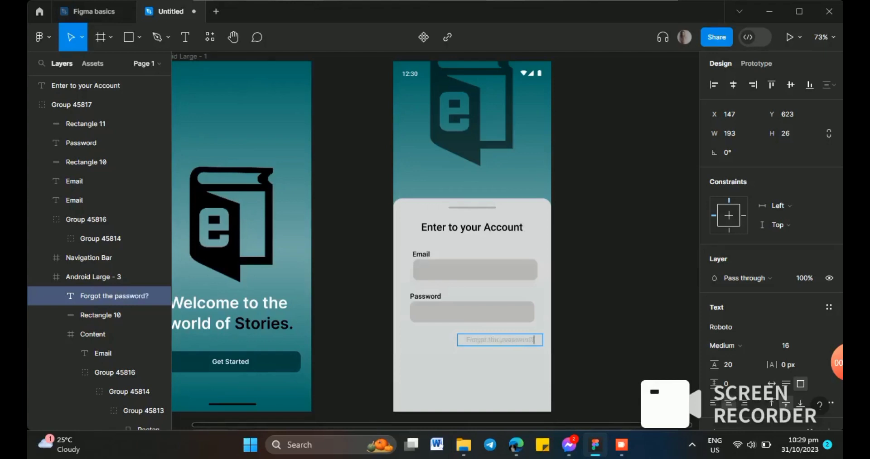
scroll(770, 226, down, 3)
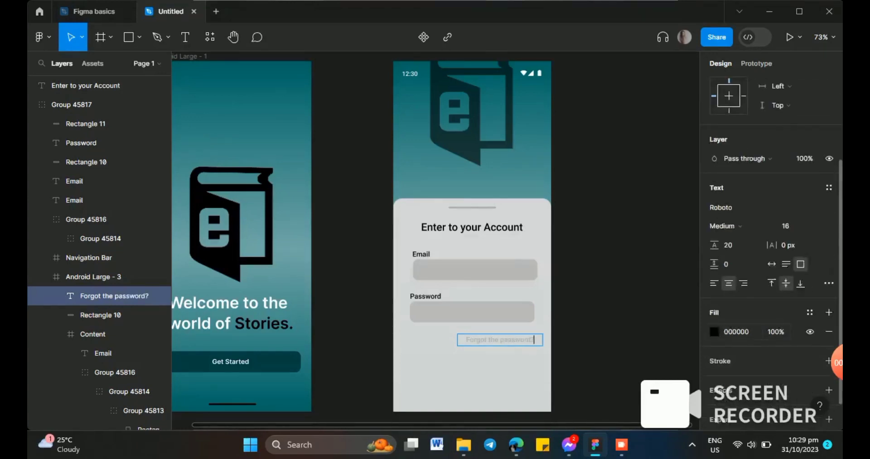
click(714, 332)
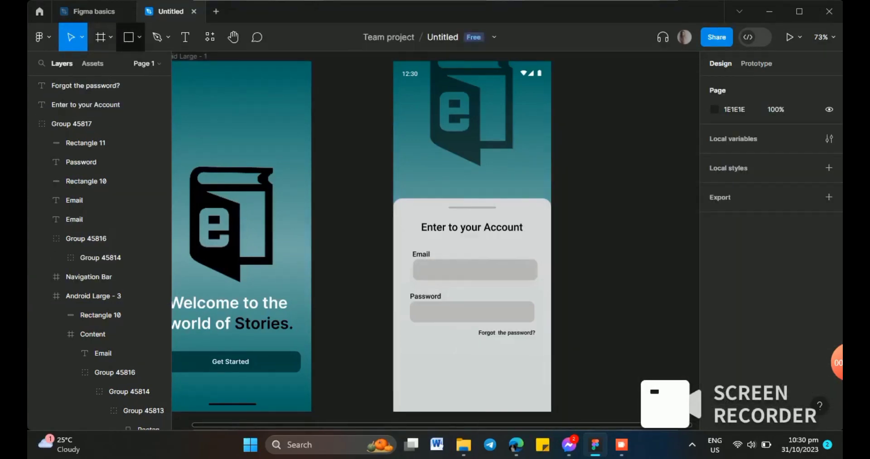
Draw a button rectangle about 277 × 56, place it centred below the "Forgot the password?" text, and set its corner radius to 20
key(r)
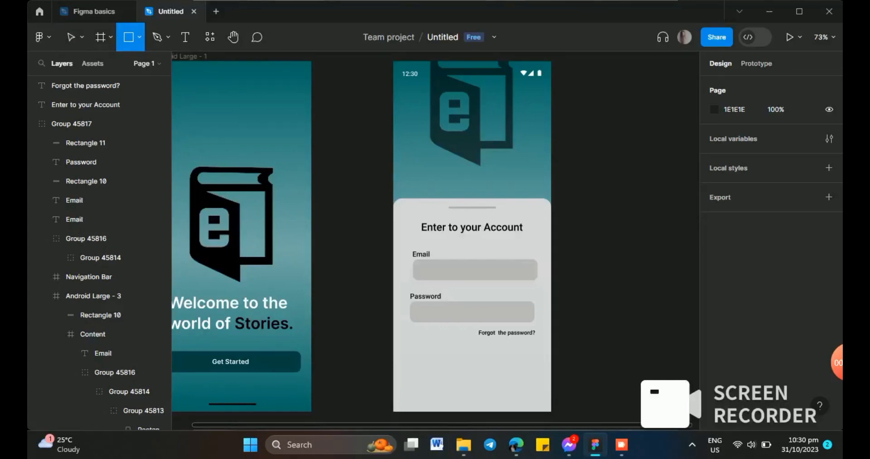
mouse_move(412, 298)
mouse_down()
mouse_move(430, 316)
mouse_move(534, 323)
mouse_up()
drag(474, 312, 471, 369)
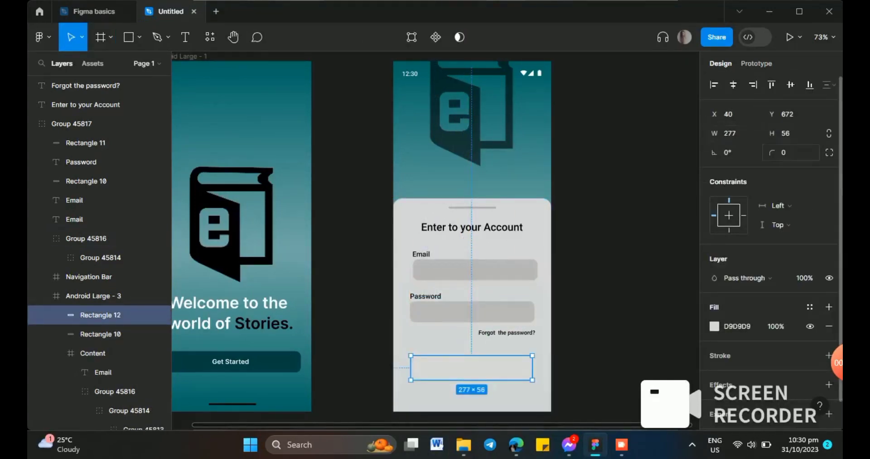
click(791, 152)
text(20)
key(Return)
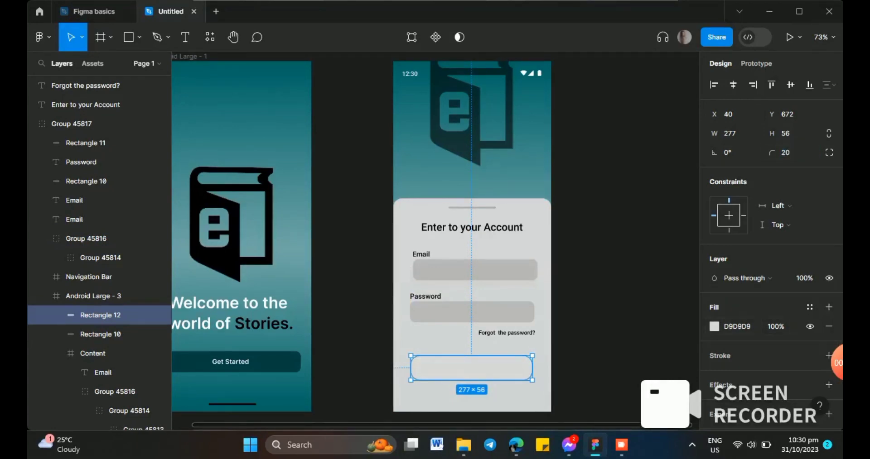
Fill the new button rectangle with the Get Started button's colour 024141 and bring it in front of the grey panel
click(277, 362)
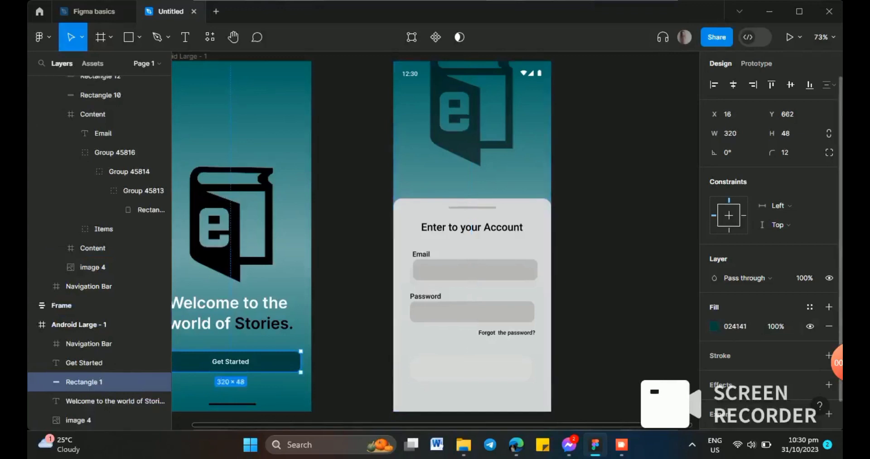
click(739, 326)
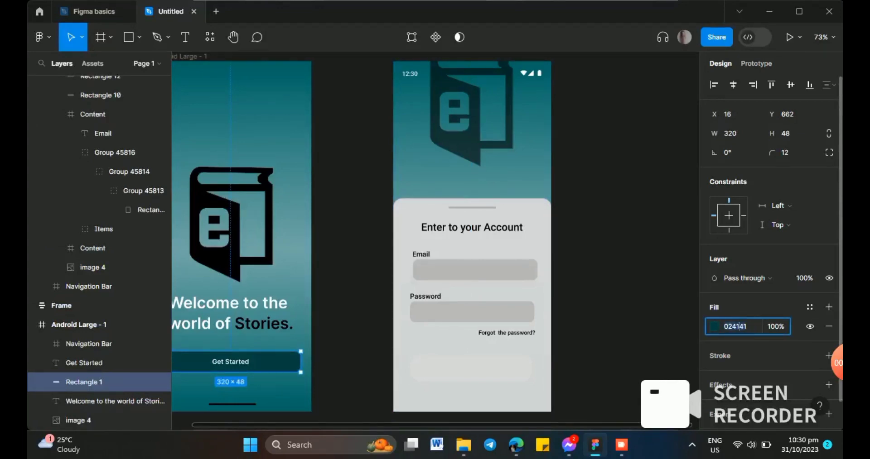
click(476, 366)
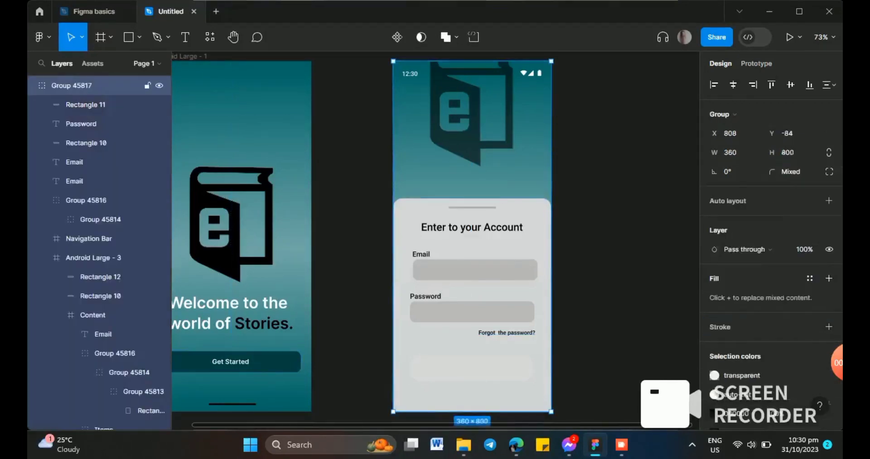
double_click(475, 366)
double_click(476, 366)
key(Escape)
click(475, 366)
double_click(476, 366)
key(Escape)
double_click(476, 366)
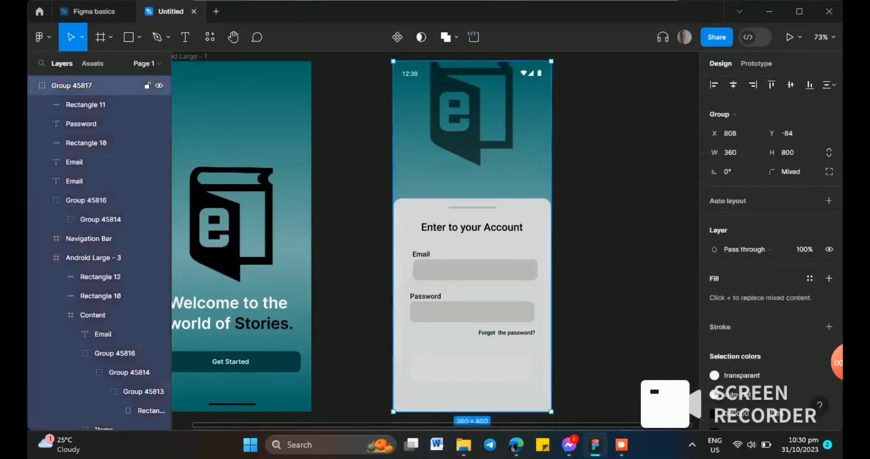
click(100, 276)
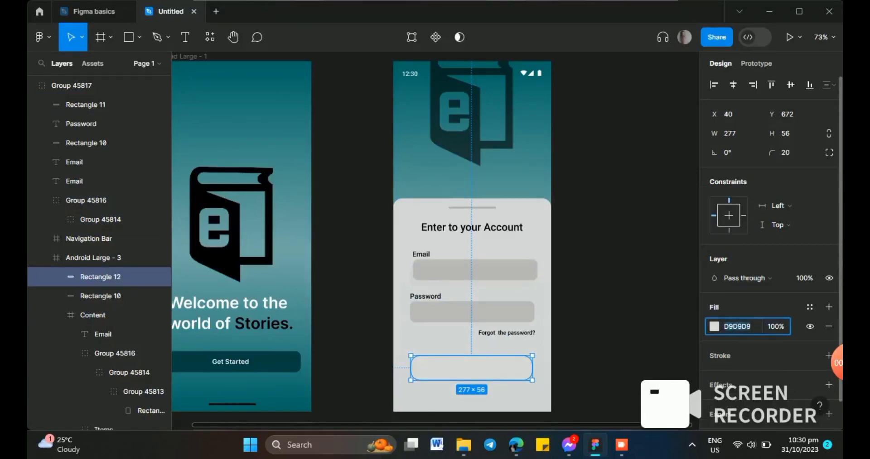
text(024141)
key(Return)
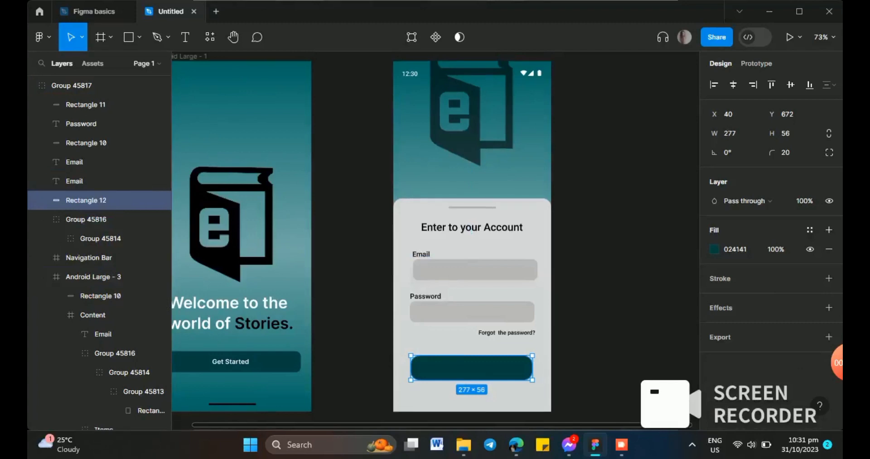
Copy the "Get Started" label from the welcome screen onto the new button and centre it there
click(591, 323)
click(231, 362)
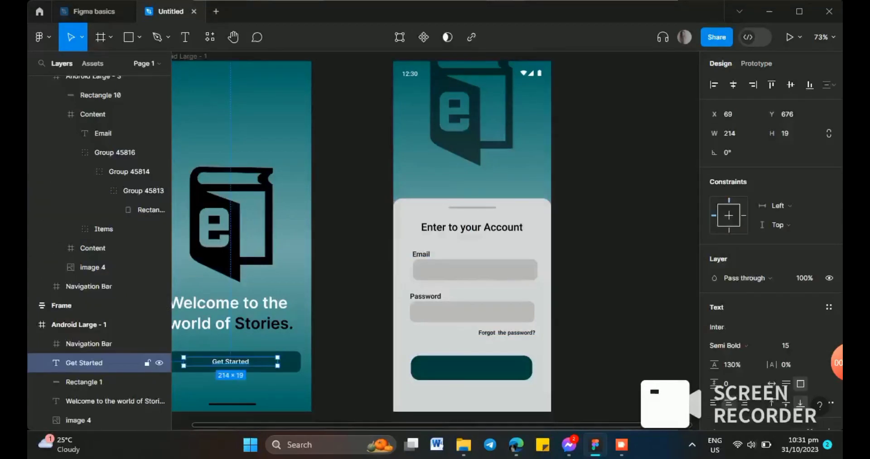
key(ctrl+c)
click(471, 368)
key(ctrl+v)
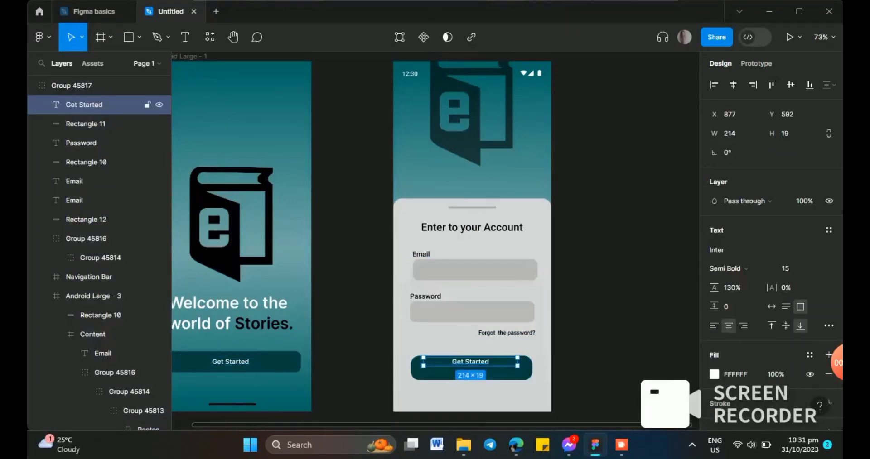
drag(470, 362, 473, 367)
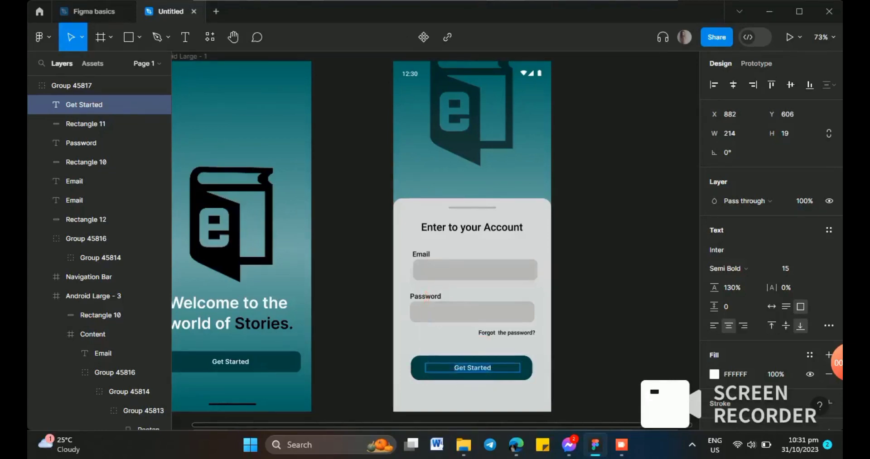
Change the copied button label's text to "Login"
key(Return)
text(Log)
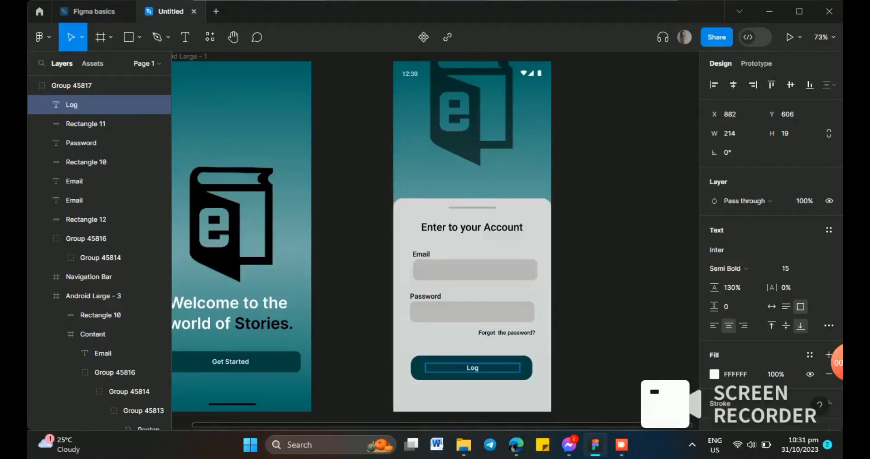
text(in)
key(Escape)
Add the text "Don't have an account? Sign up" in a box about 277 × 26 below the Login button
key(t)
drag(413, 389, 535, 401)
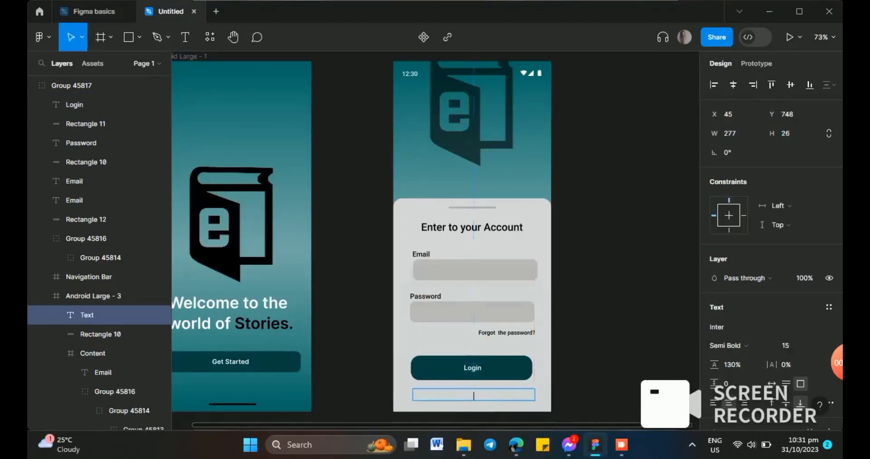
text(Don't have an account? Sign)
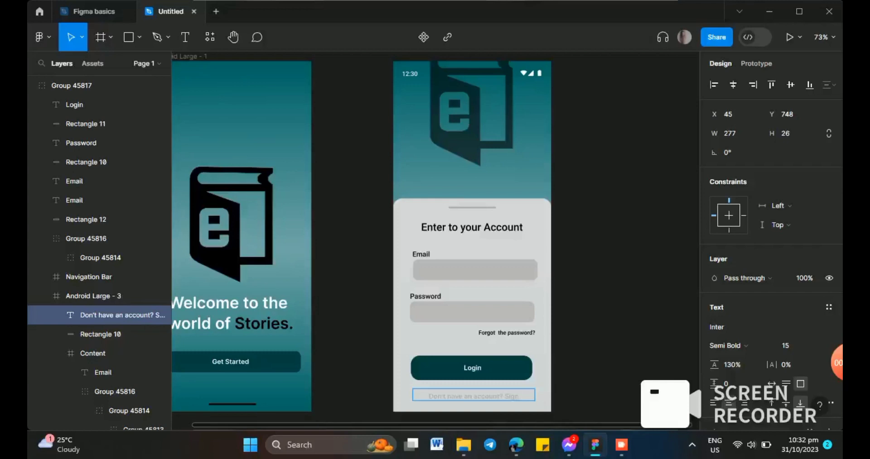
text( up)
key(ctrl+a)
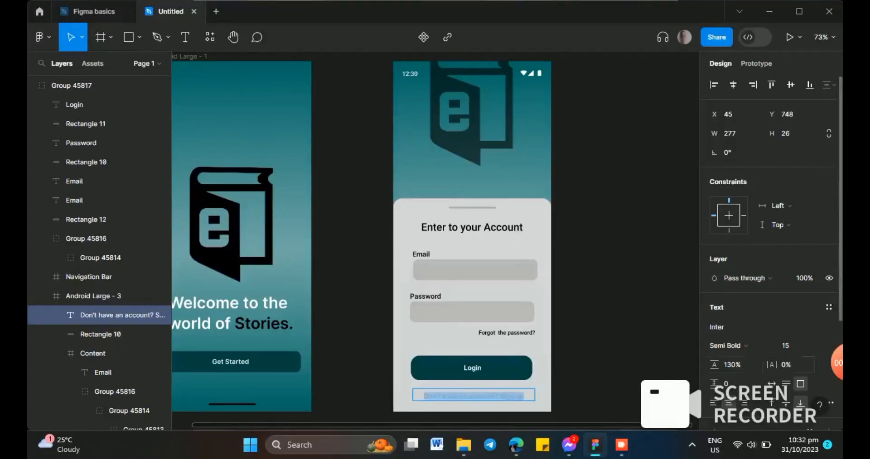
scroll(770, 227, down, 3)
key(Escape)
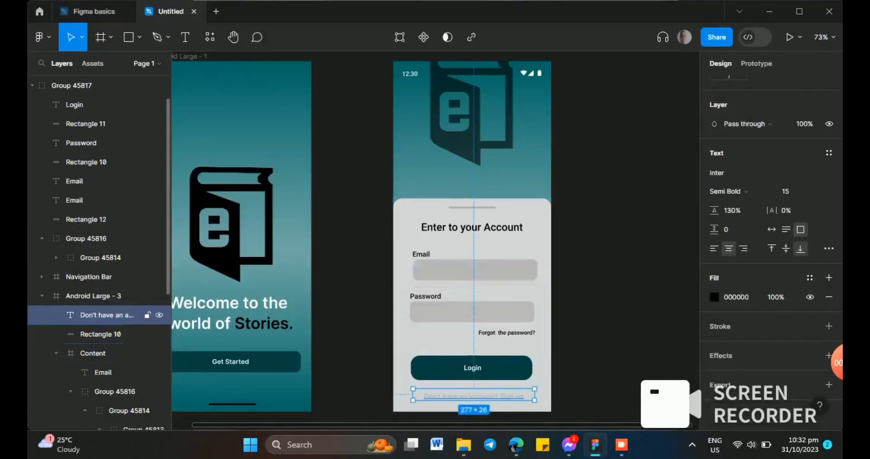
Move the sign-up text in front of the grey panel in the layer order and enlarge its box slightly
drag(115, 315, 116, 211)
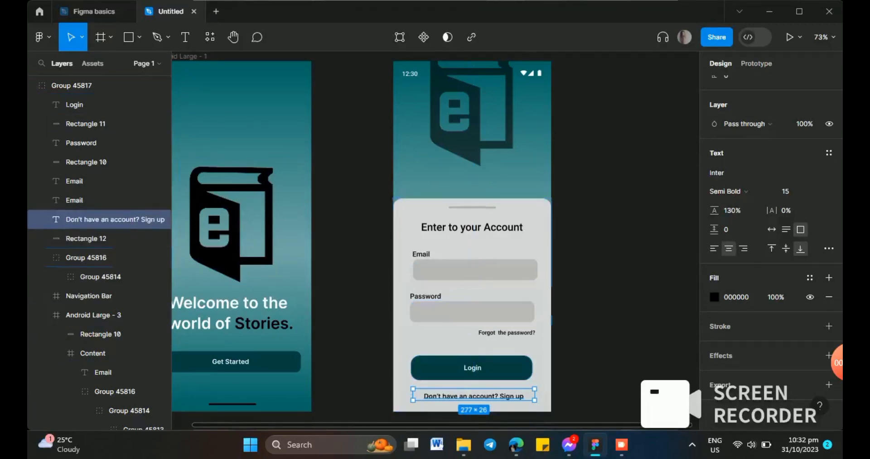
drag(535, 401, 538, 403)
key(Escape)
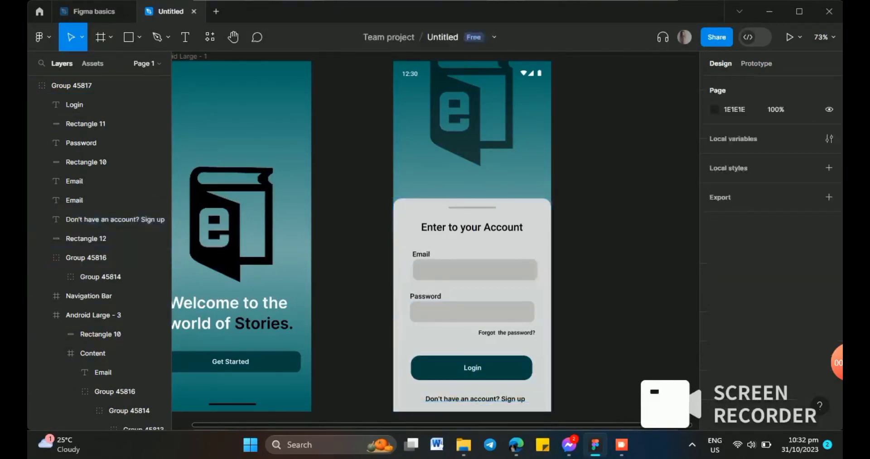
drag(475, 400, 475, 400)
key(Escape)
click(475, 399)
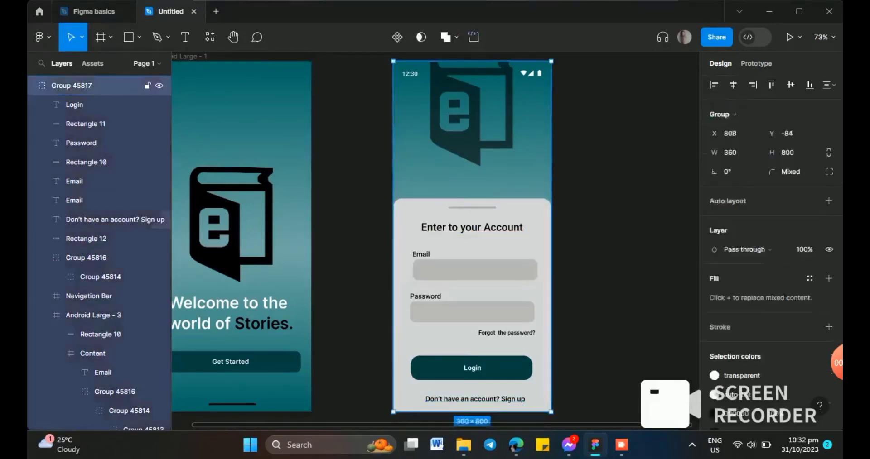
double_click(475, 399)
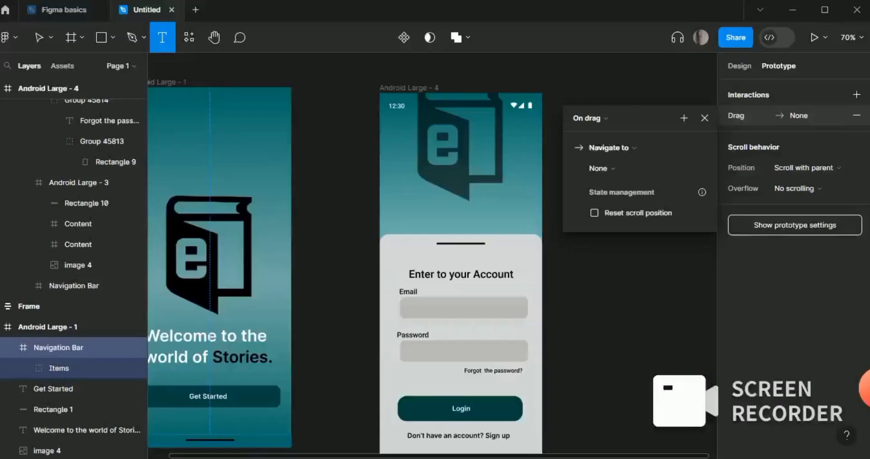
Try to make the welcome screen's navigation bar navigate to Frame on drag, and undo that link
click(591, 118)
click(591, 118)
click(612, 148)
click(610, 148)
click(634, 168)
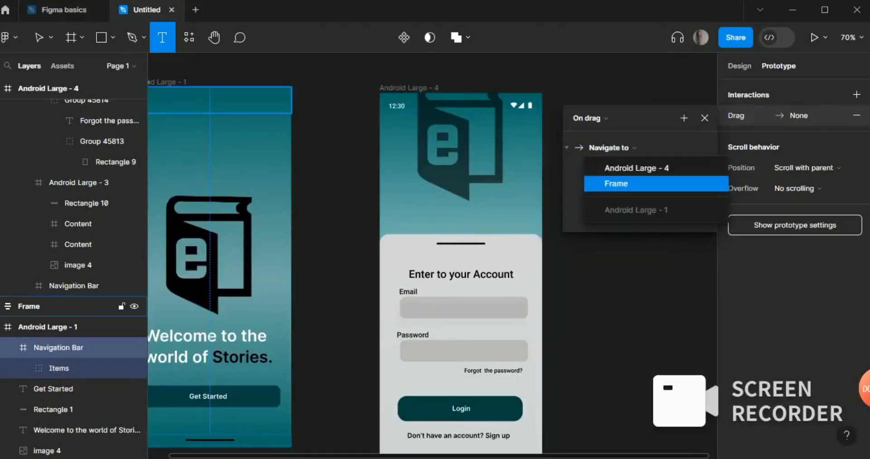
click(600, 185)
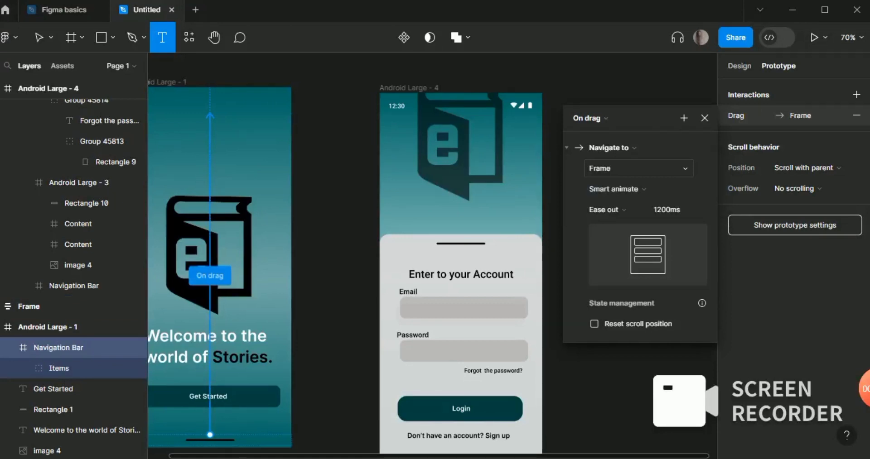
key(ctrl+z)
click(335, 376)
click(336, 376)
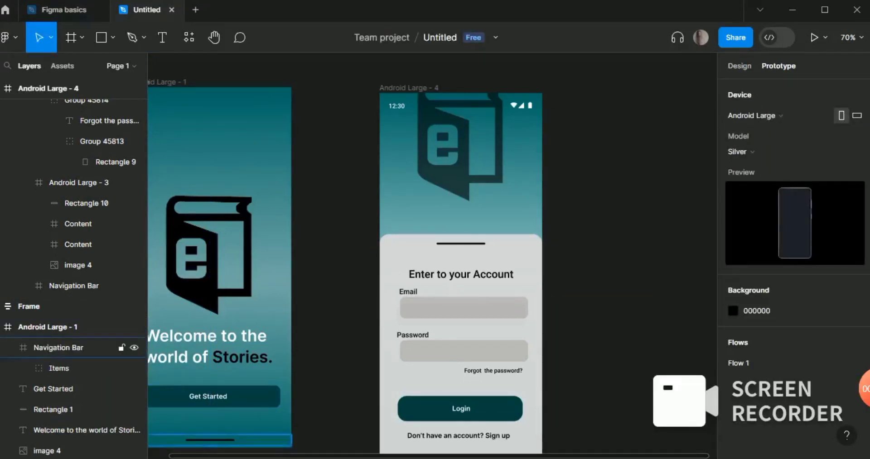
Make the welcome screen's navigation bar navigate to Android Large - 4 on drag and launch the prototype presentation
click(91, 348)
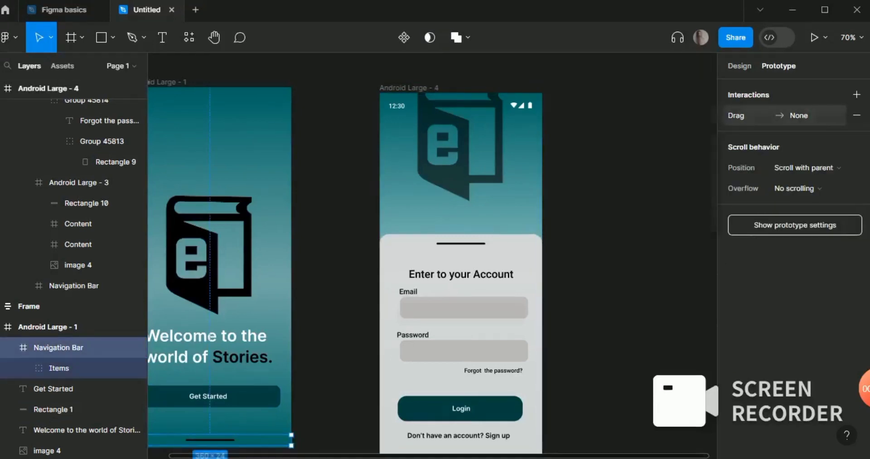
click(770, 116)
click(598, 168)
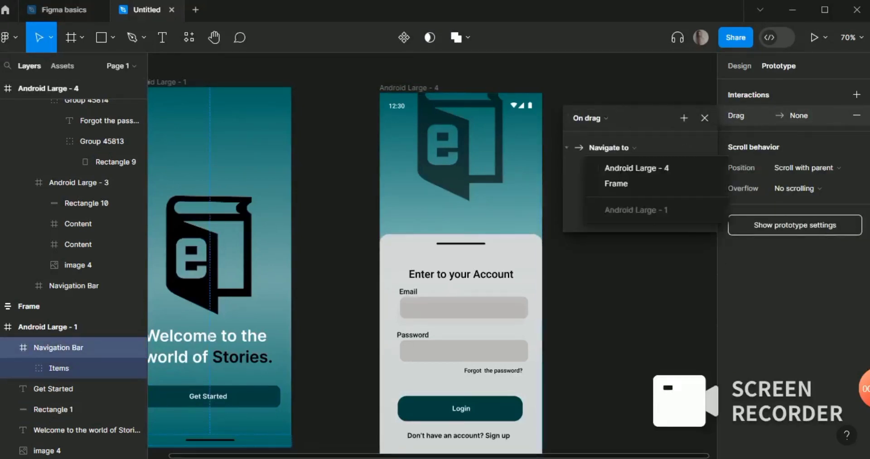
click(619, 168)
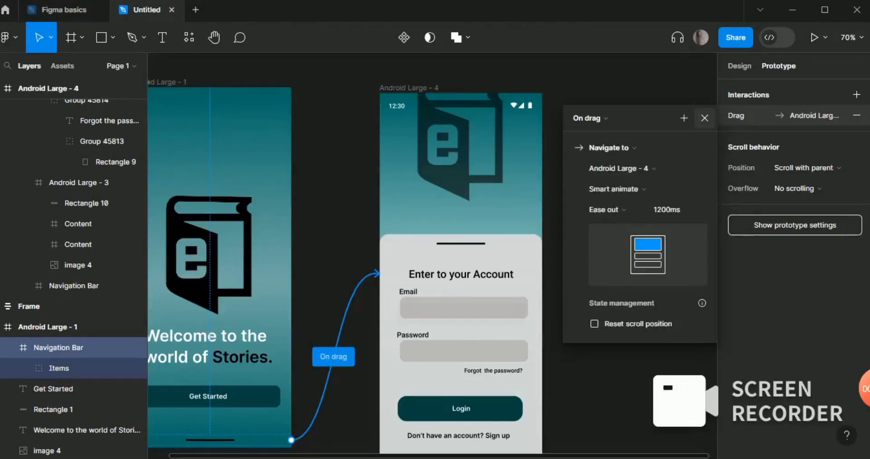
click(705, 118)
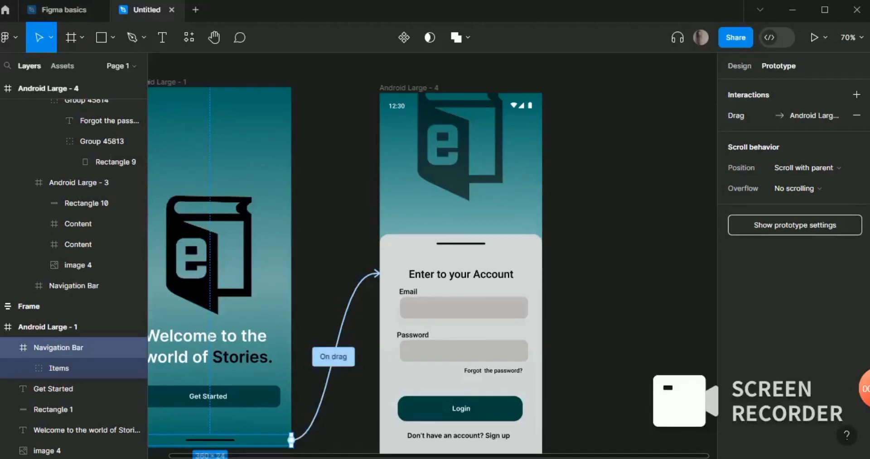
click(814, 37)
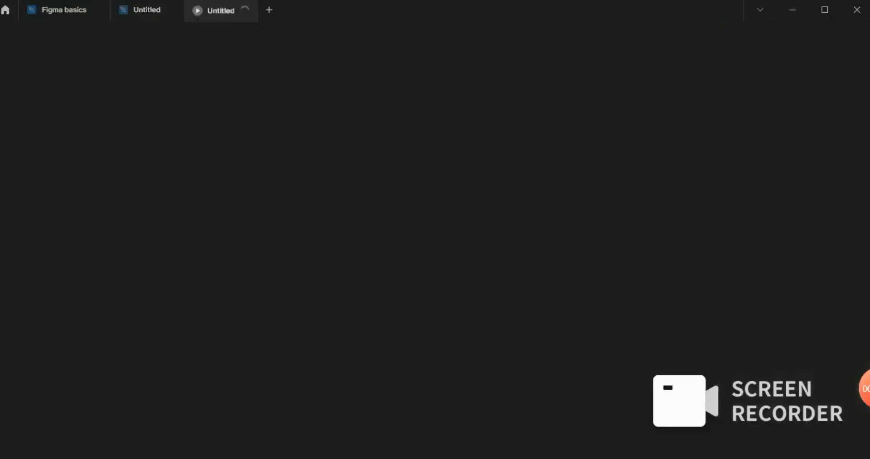